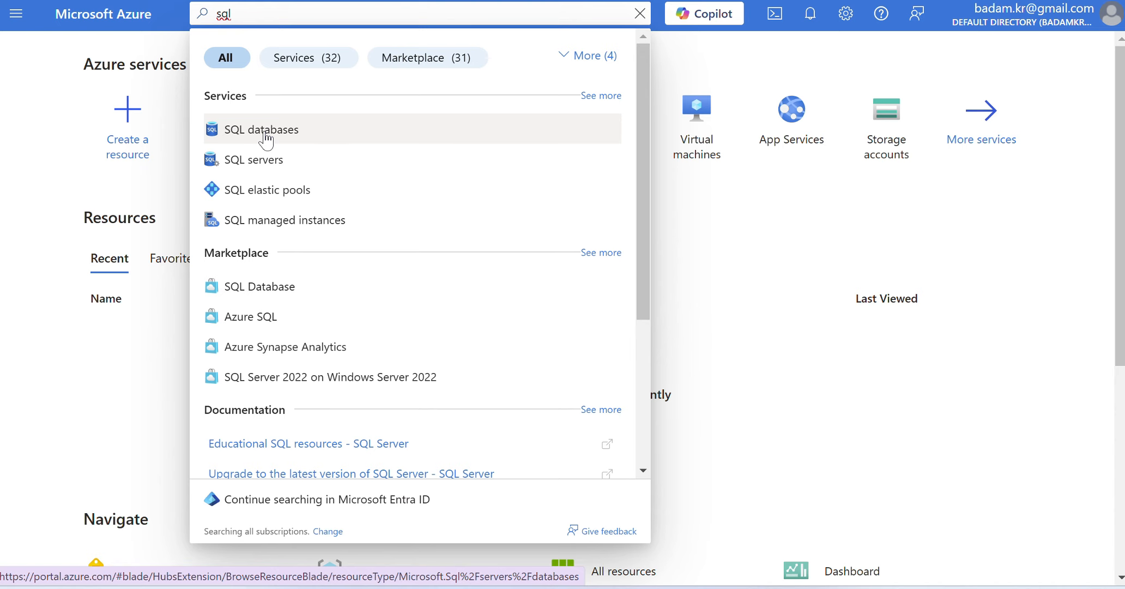
- Start creating a new SQL database and choose Azure subscription 1 as its subscription
left_click(266, 140)
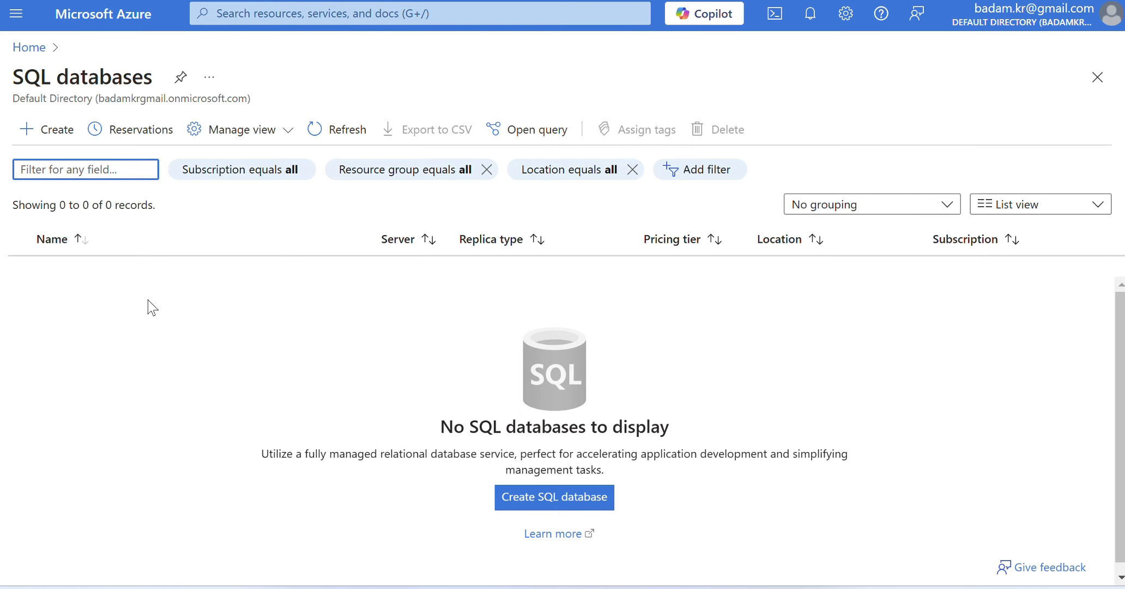
left_click(45, 136)
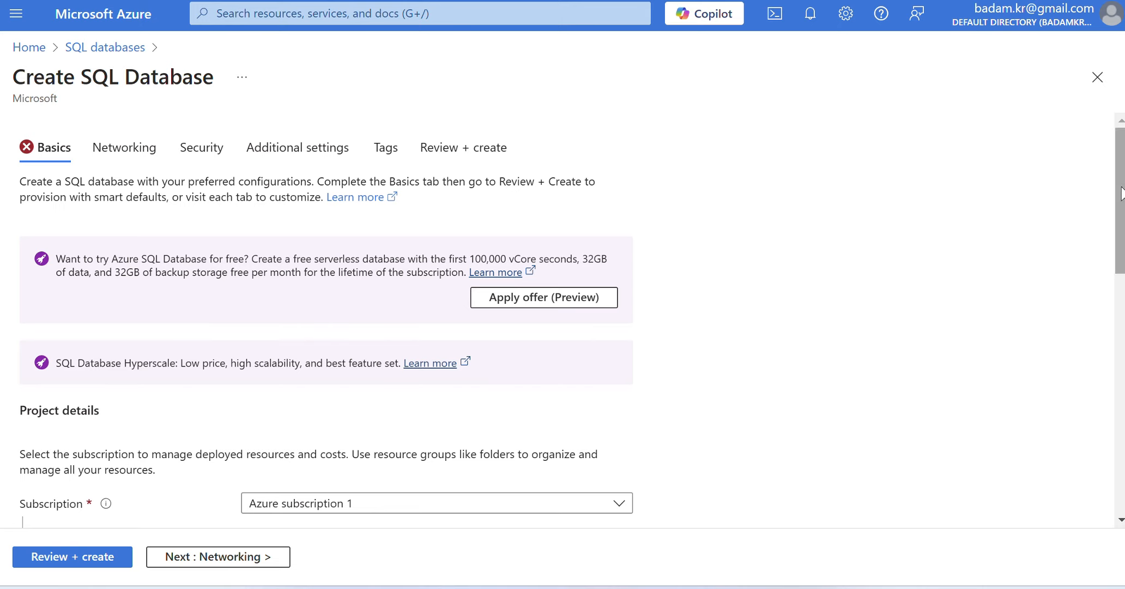
left_click_drag(1122, 194, 1117, 313)
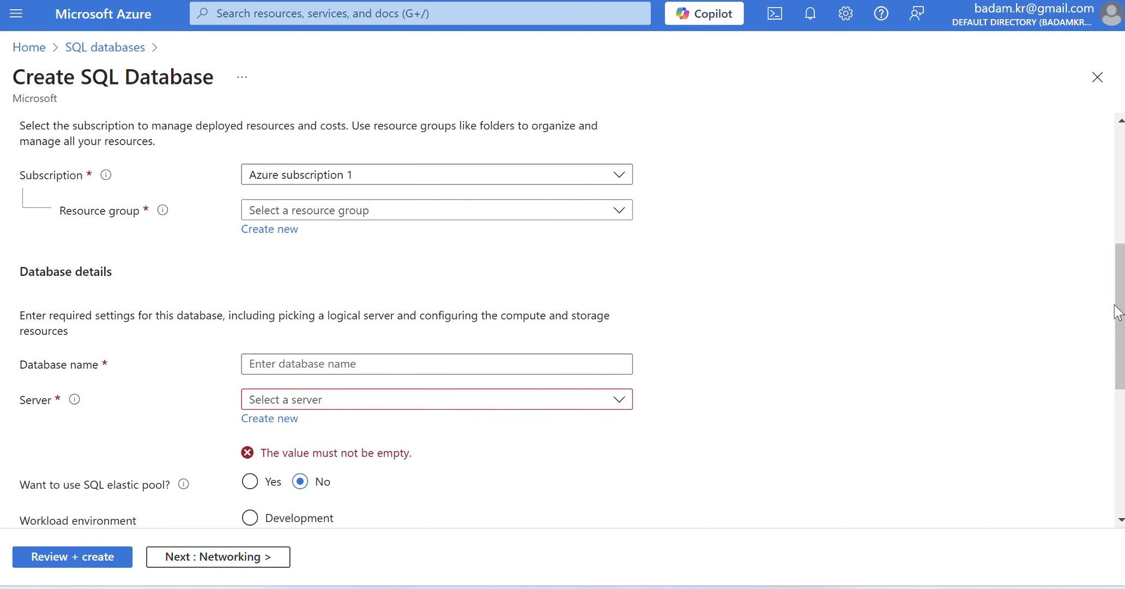
left_click(476, 177)
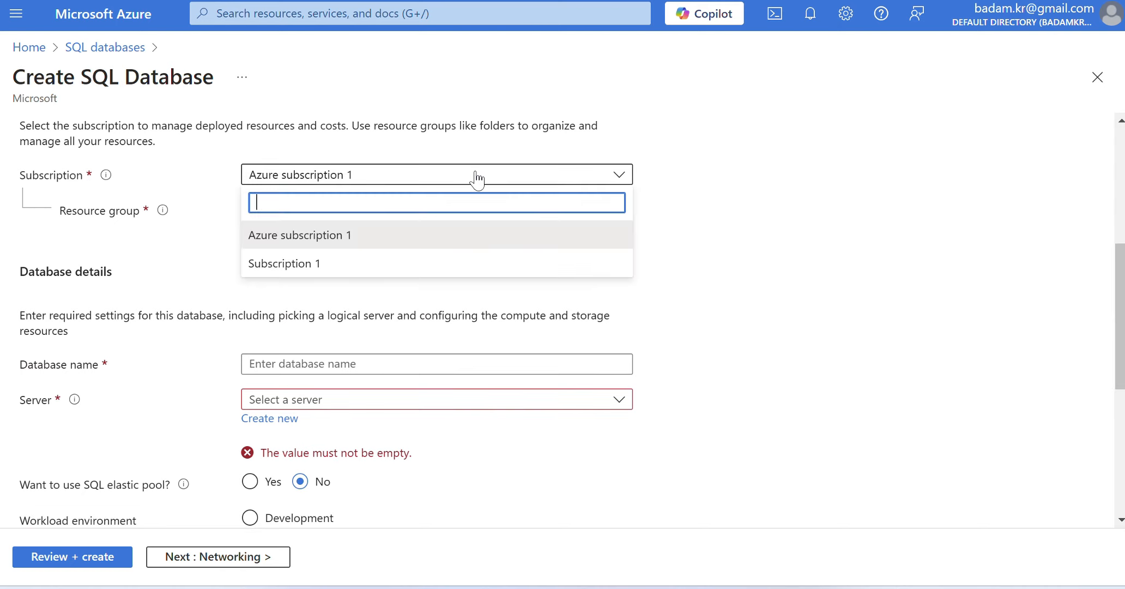
left_click(346, 238)
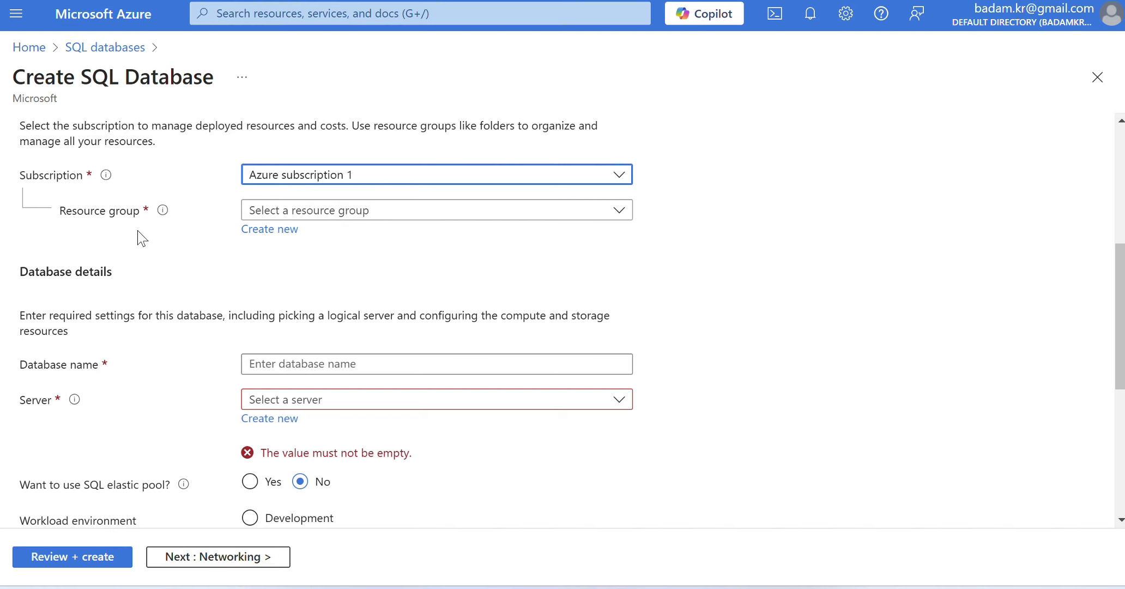
- Create a new resource group named Demoresourcegroup for the database
left_click(336, 211)
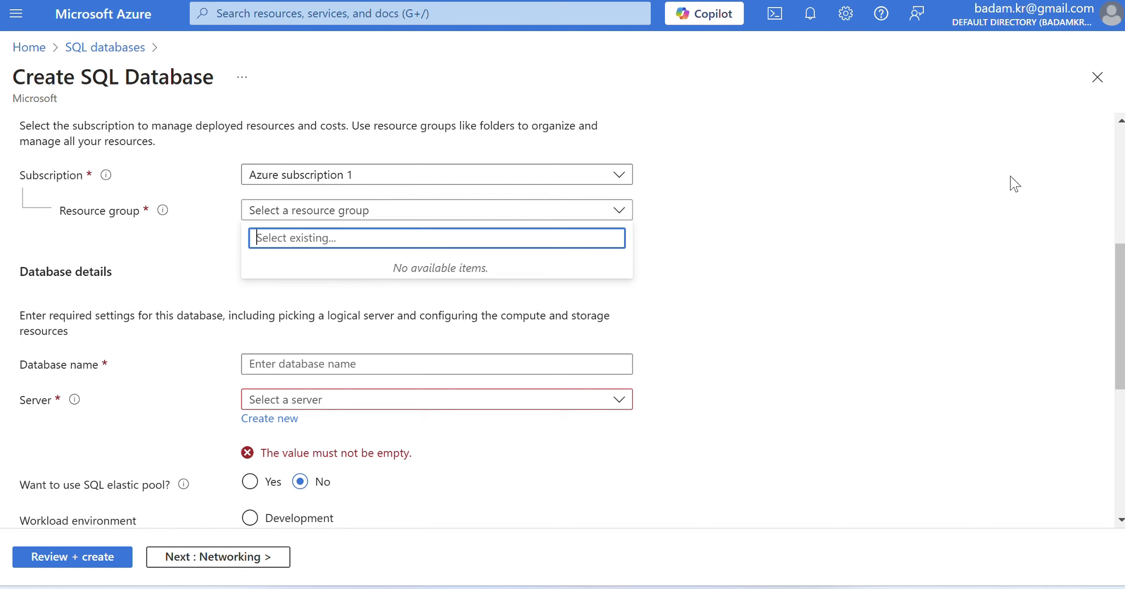
type("o")
type("urcegrou")
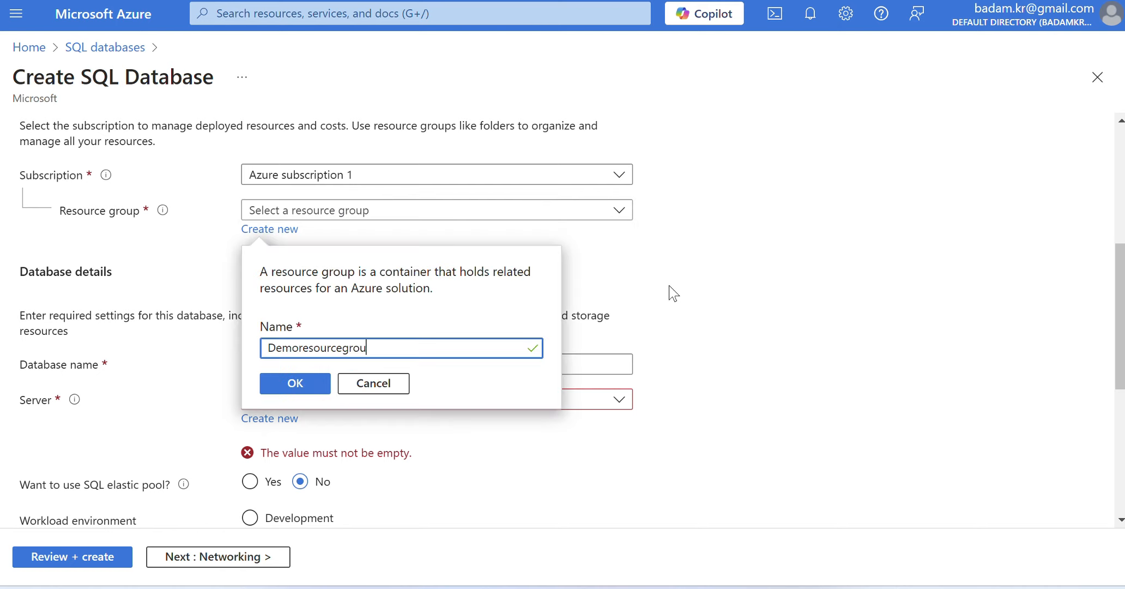
type("p")
left_click(294, 384)
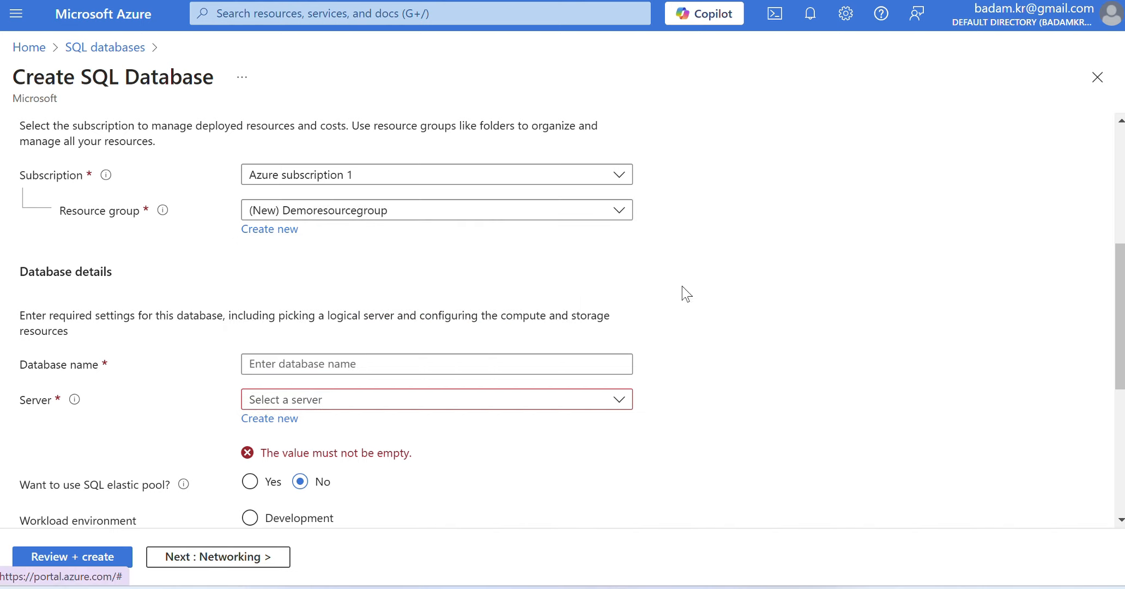
- Name the database demodatabase123
left_click(299, 364)
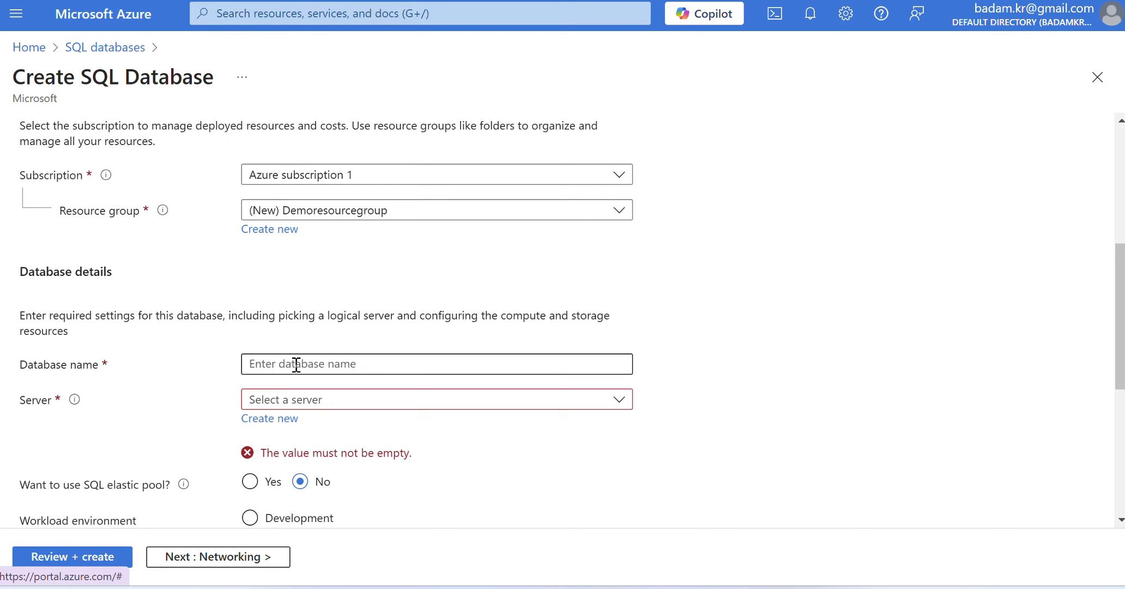
left_click(296, 365)
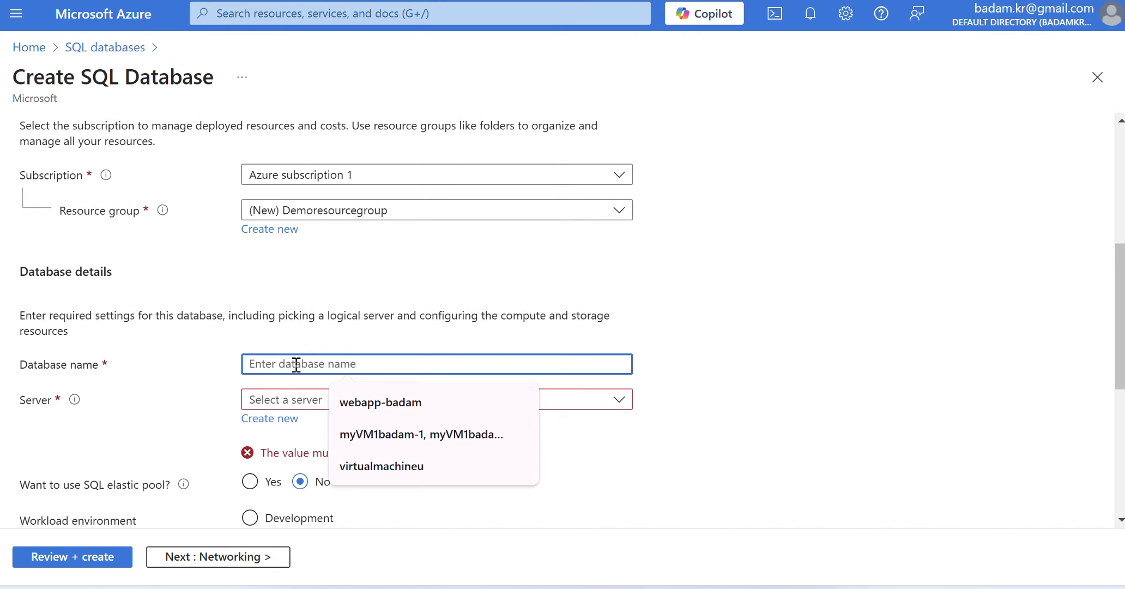
type("de")
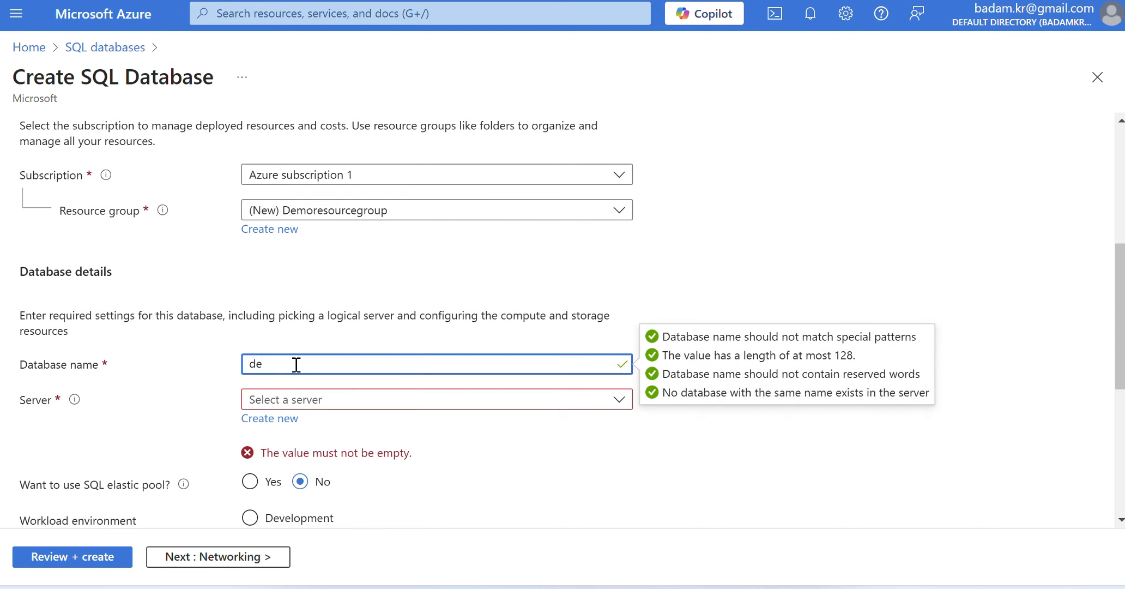
type("modatabase123")
- Start a new database server for the database and name it demodatabaseserver123
left_click(275, 423)
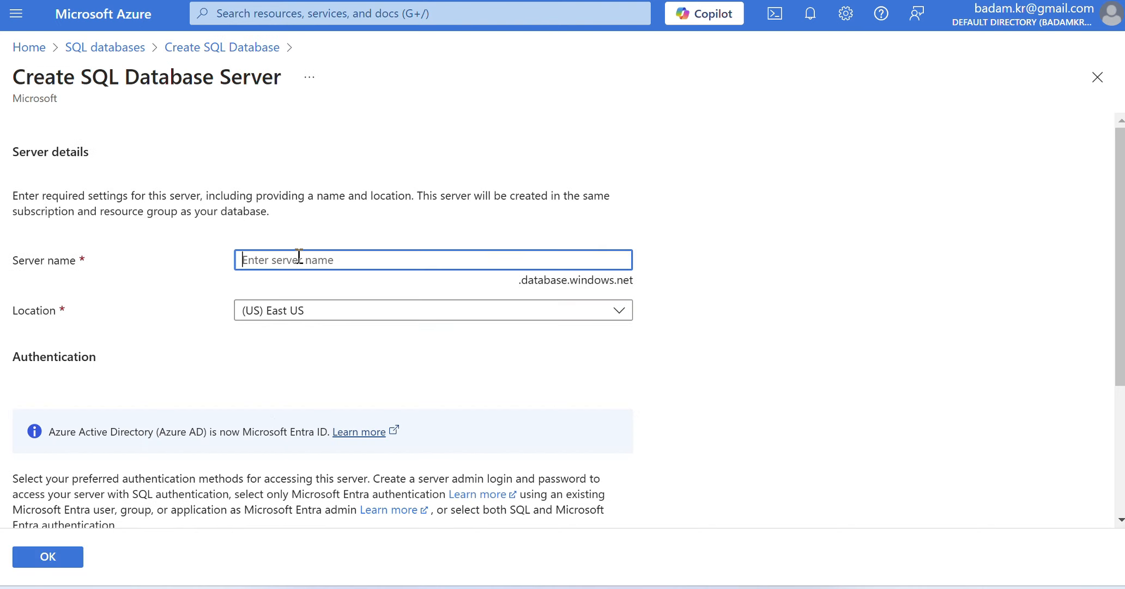
type("de")
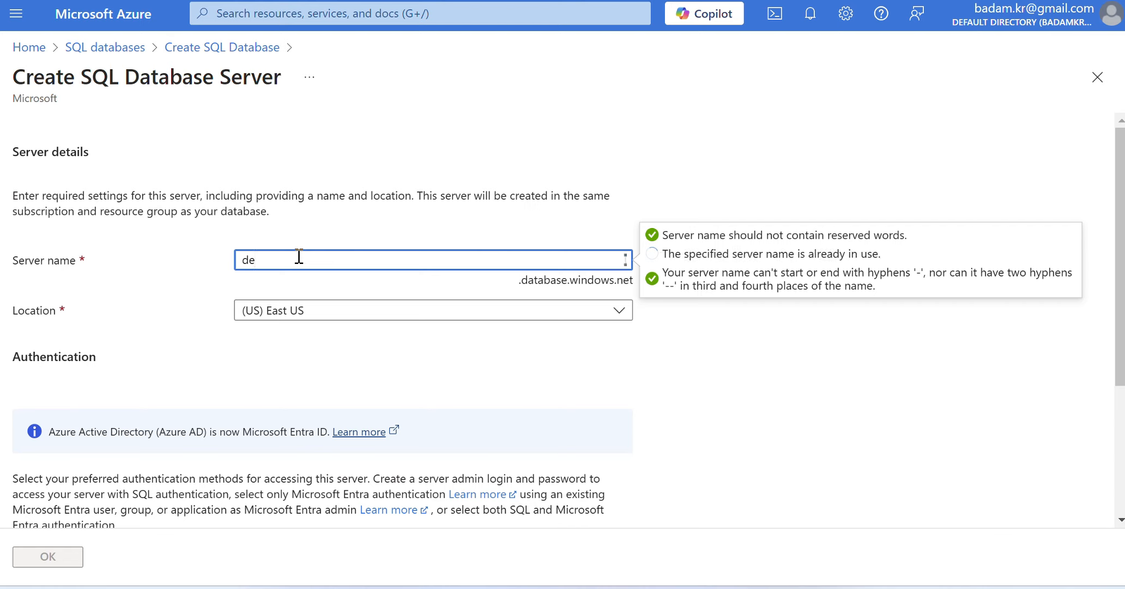
type("modatabaseserver123")
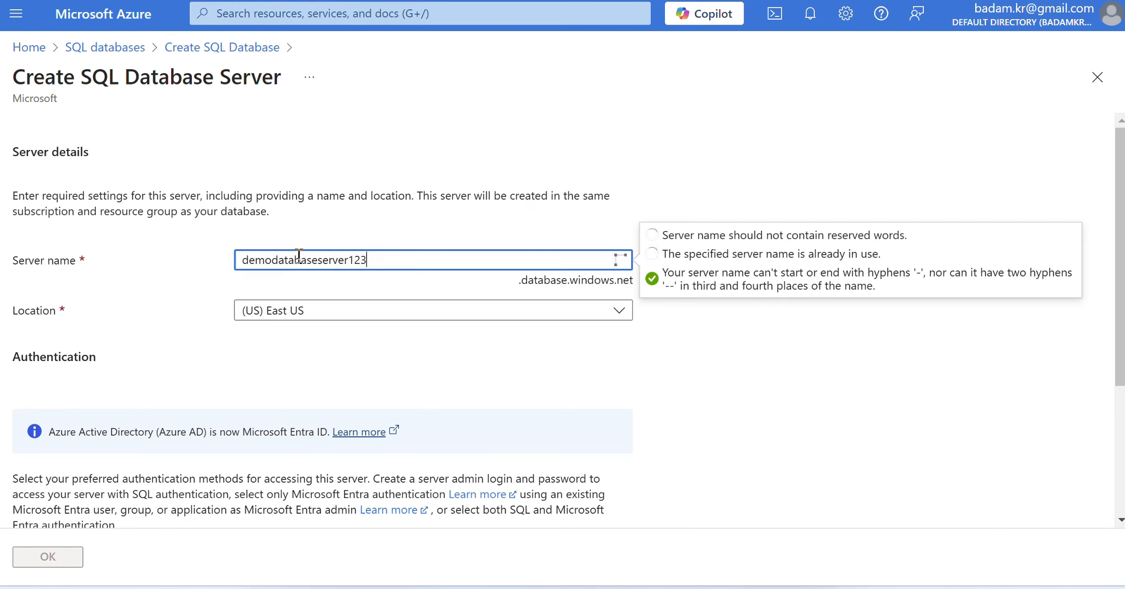
left_click(354, 351)
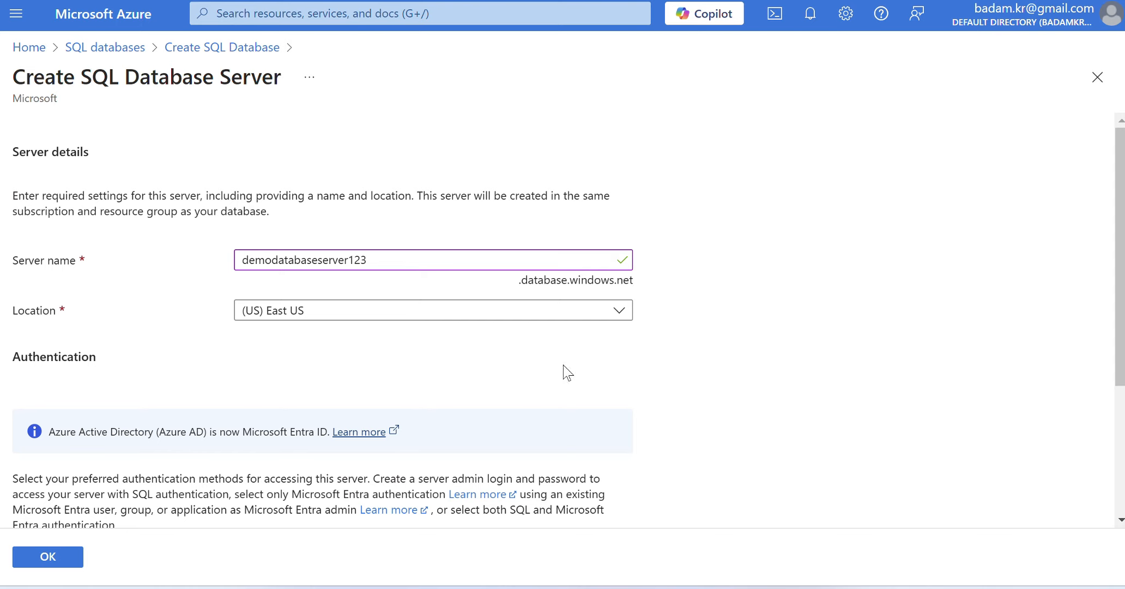
- Look through the locations offered for the new server without choosing a different one
left_click(593, 316)
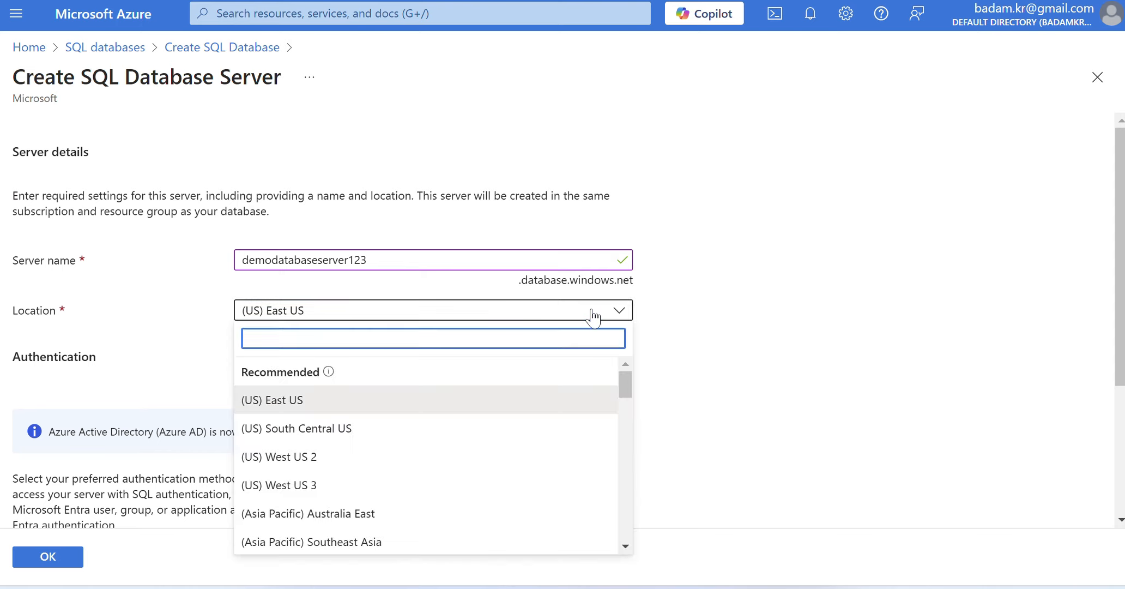
left_click(627, 385)
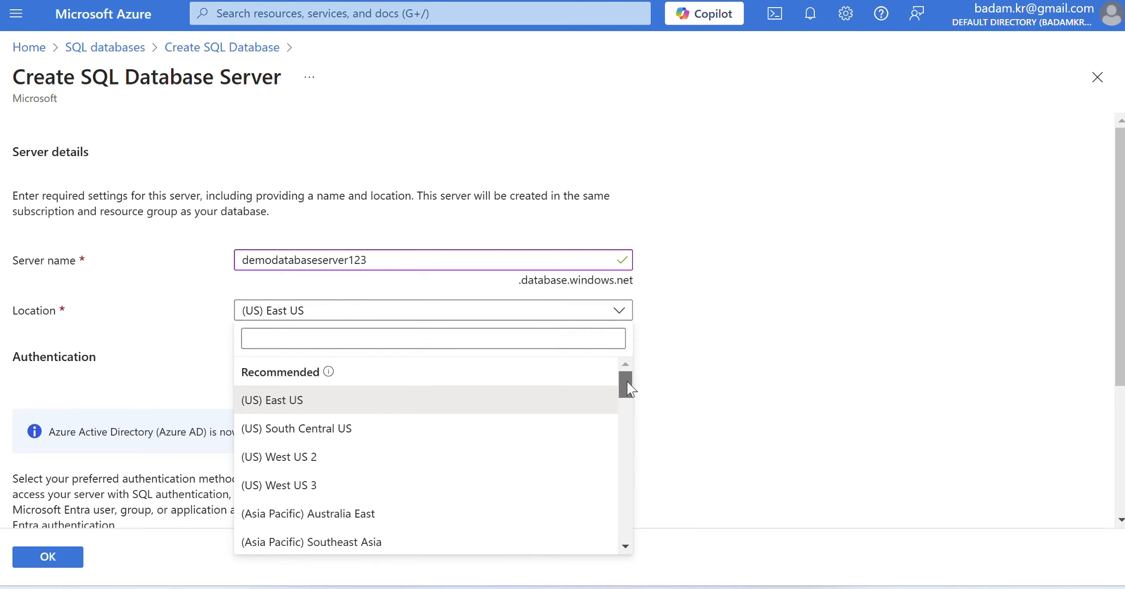
left_click_drag(627, 380, 696, 349)
left_click(768, 334)
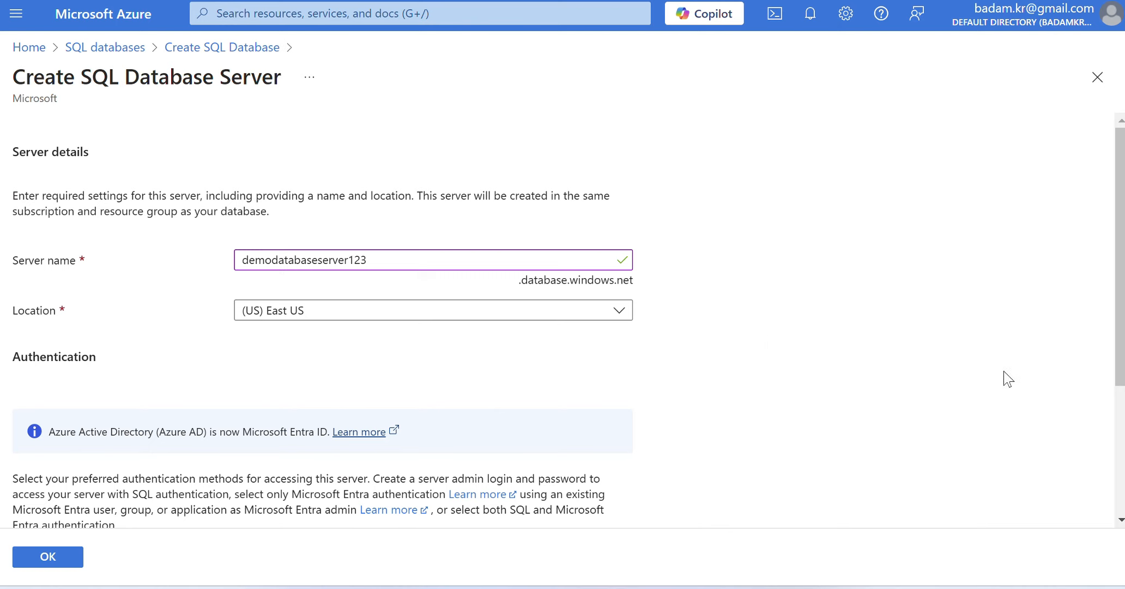
- Set the server to use both SQL and Microsoft Entra authentication, with the listed user account as Microsoft Entra admin
left_click_drag(1116, 306, 1109, 512)
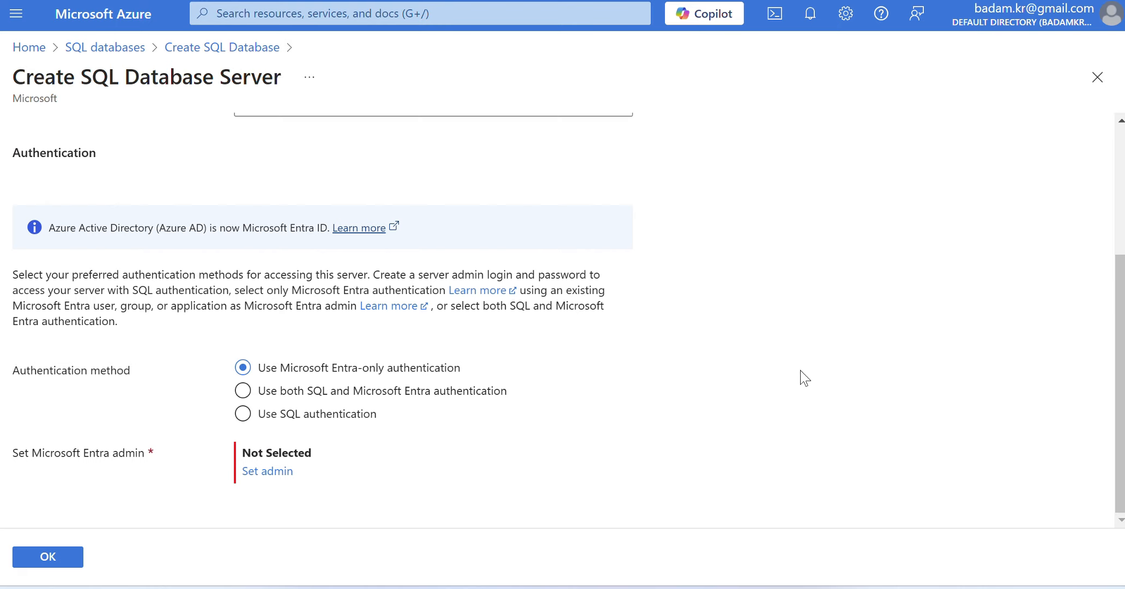
left_click(253, 396)
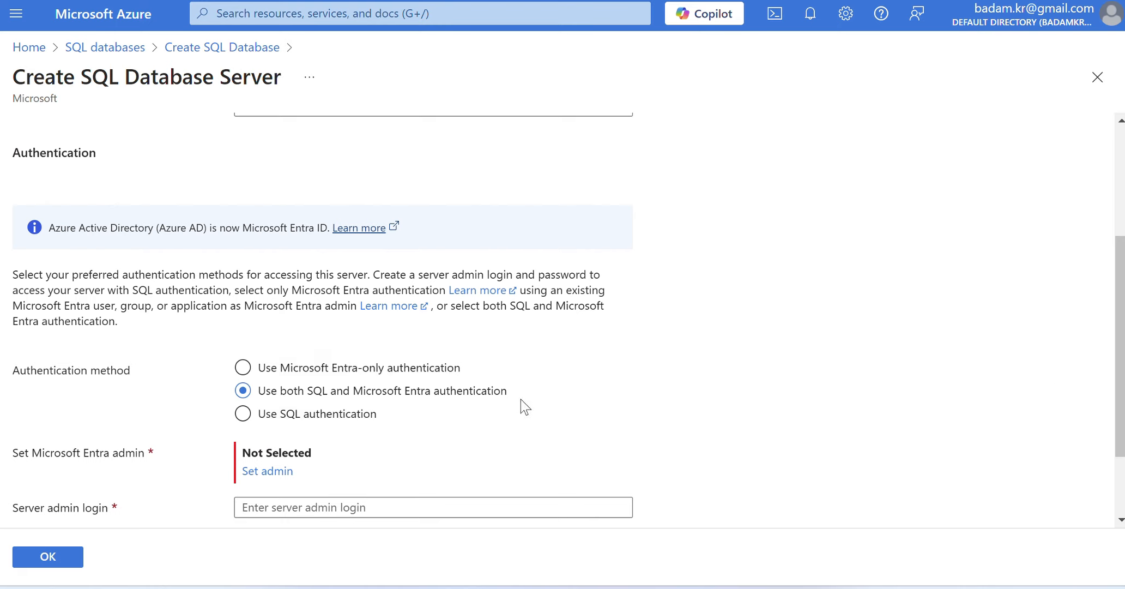
left_click(267, 471)
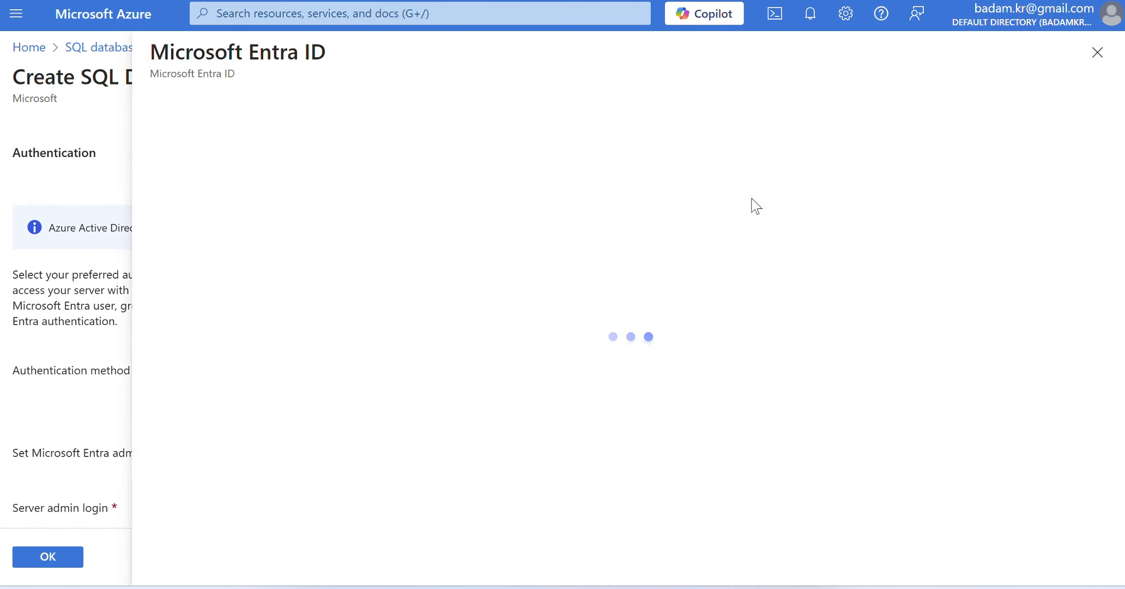
left_click(172, 361)
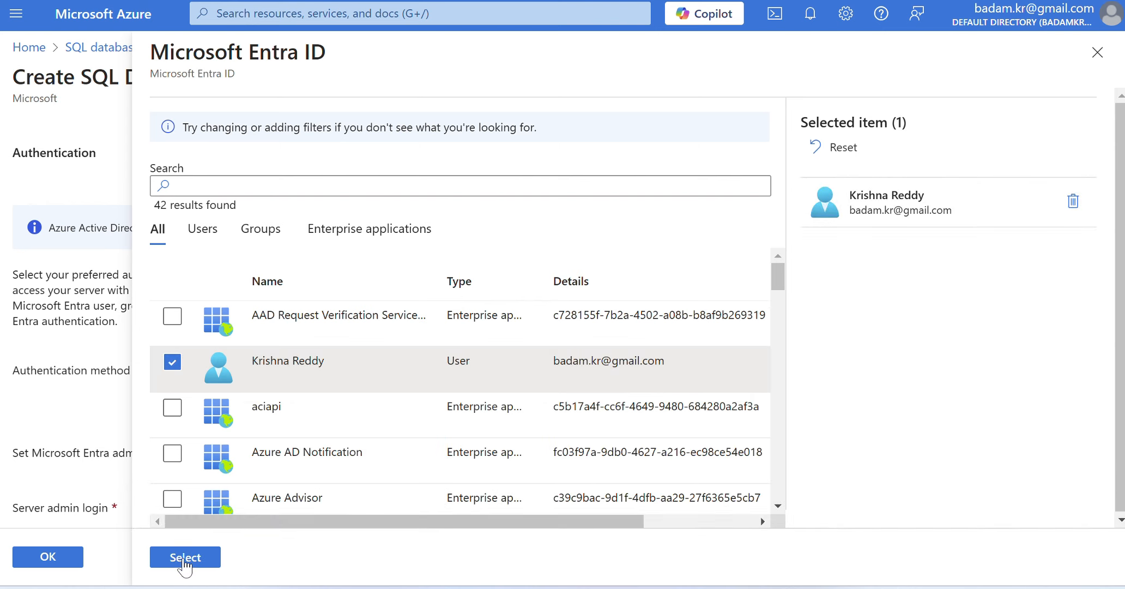
left_click(185, 557)
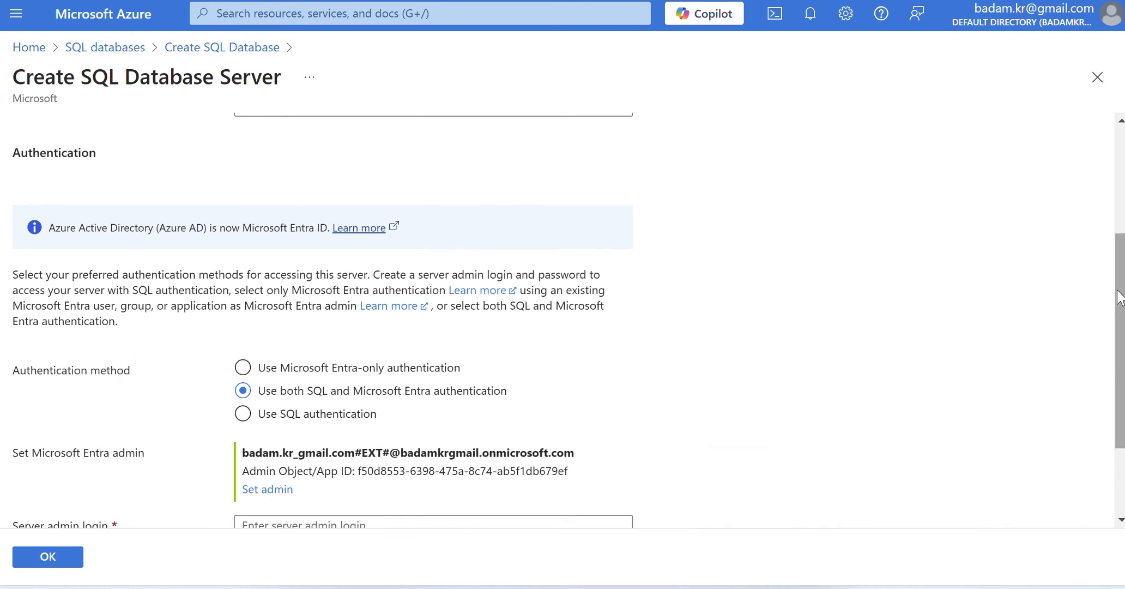
- Set the server admin login to demouser123 with a confirmed password, and accept the server settings without saving the password in the browser
scroll(1118, 298, "down", 3)
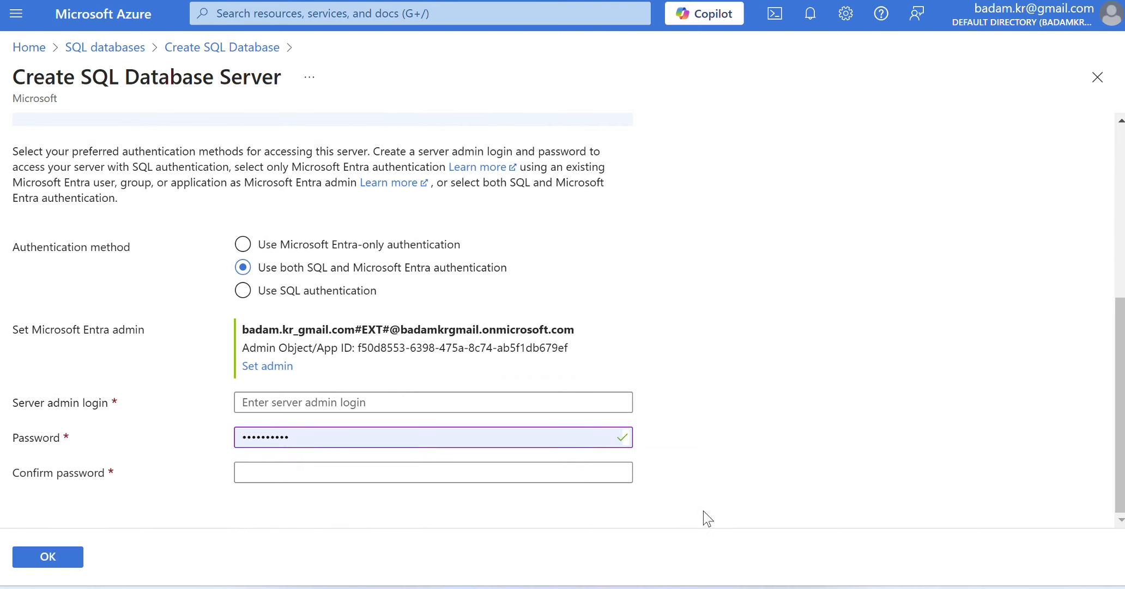
left_click(263, 401)
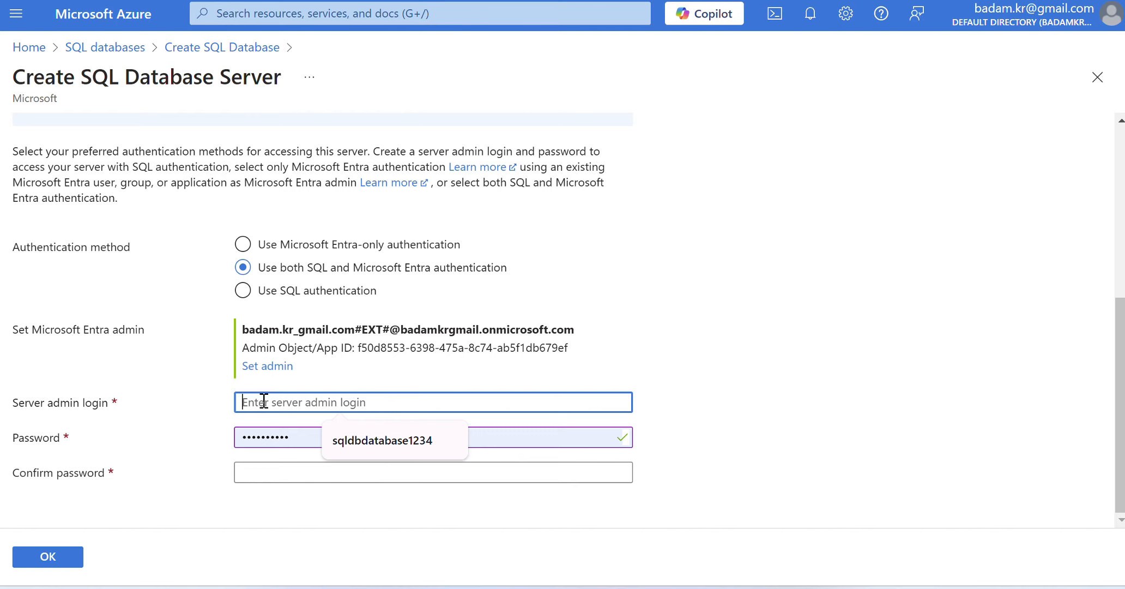
type("demouser123")
key("Tab")
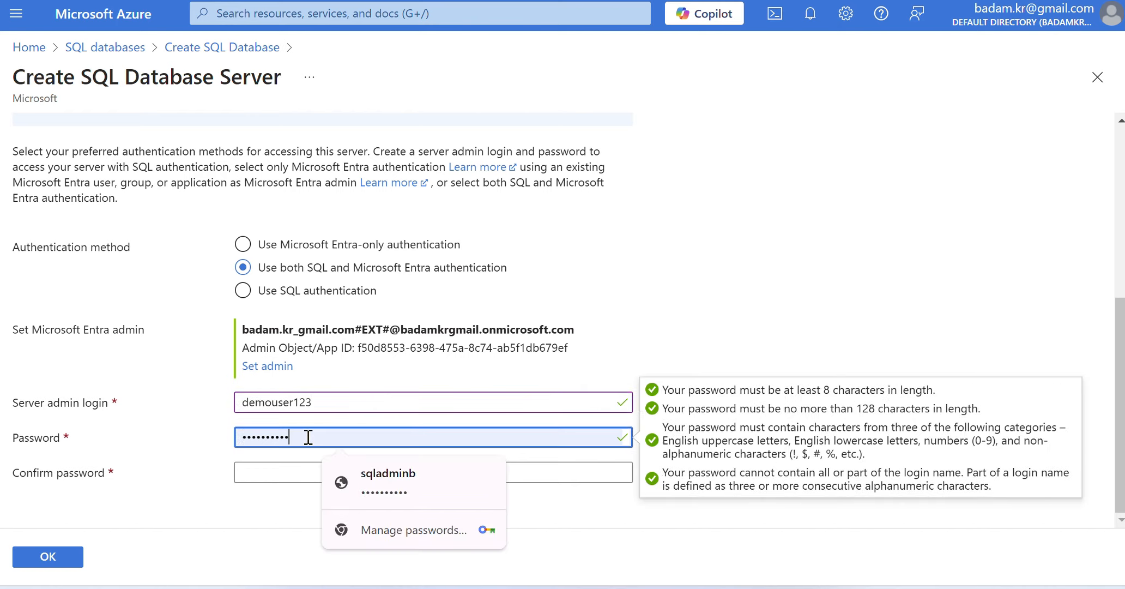
type("P")
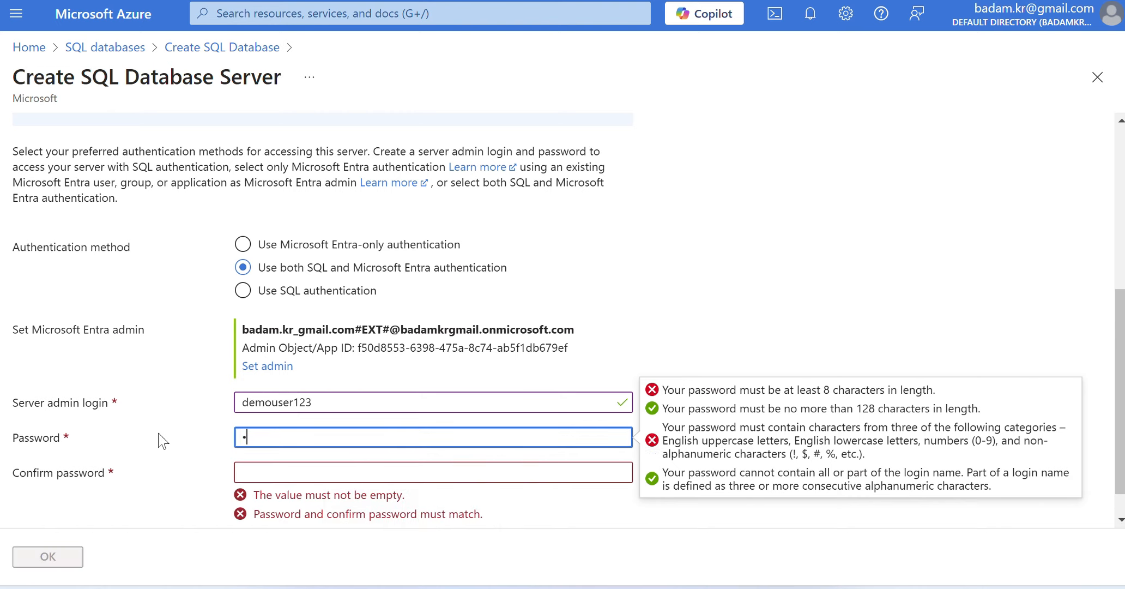
type("•••••••")
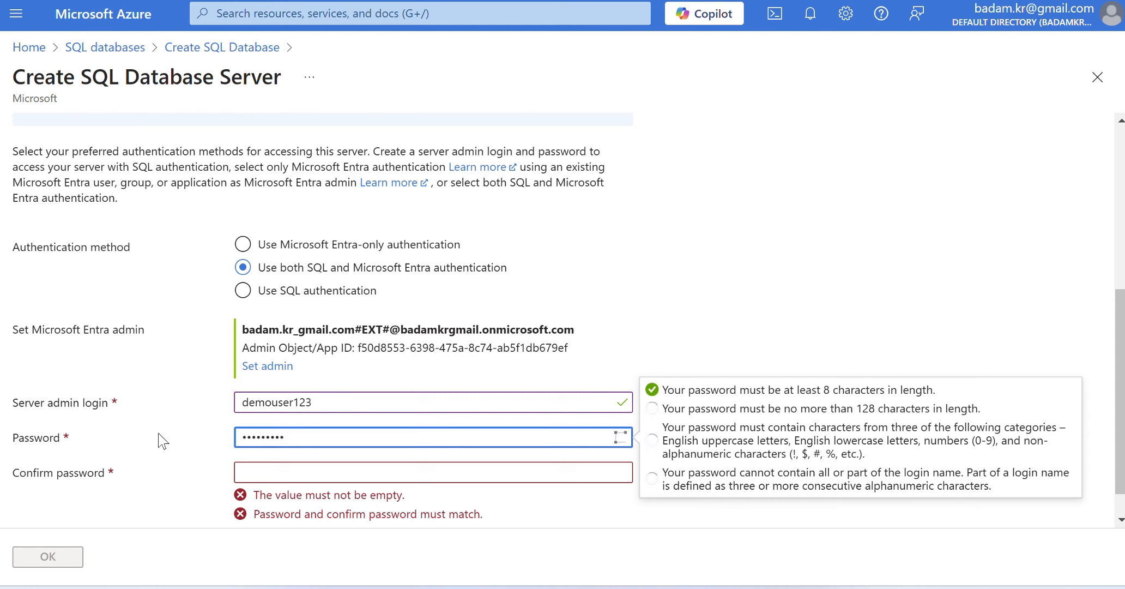
left_click(250, 470)
type("•••")
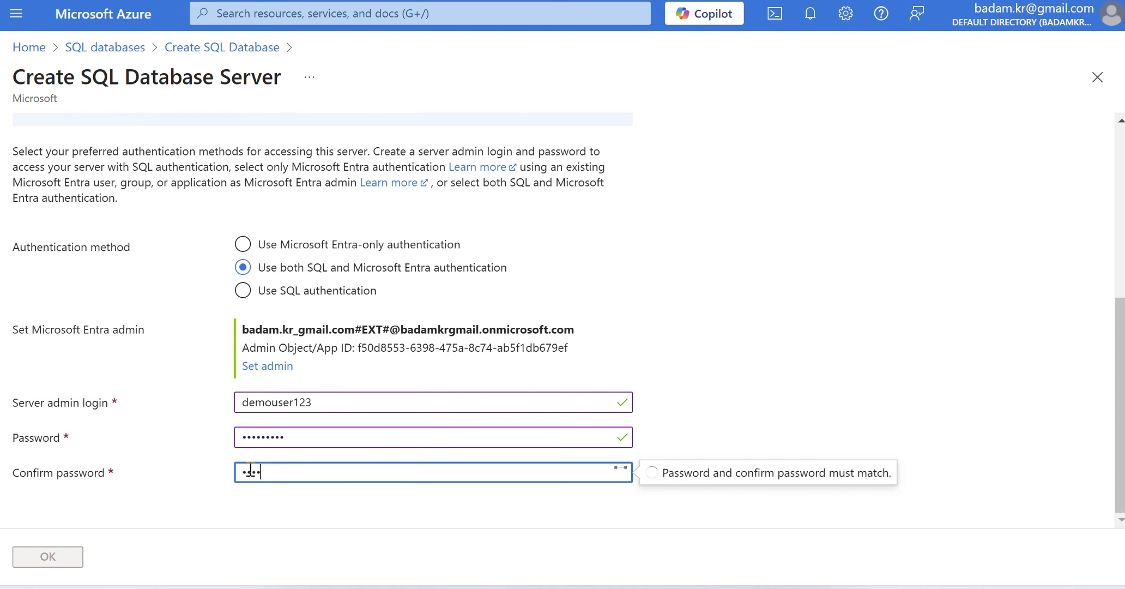
type("••••")
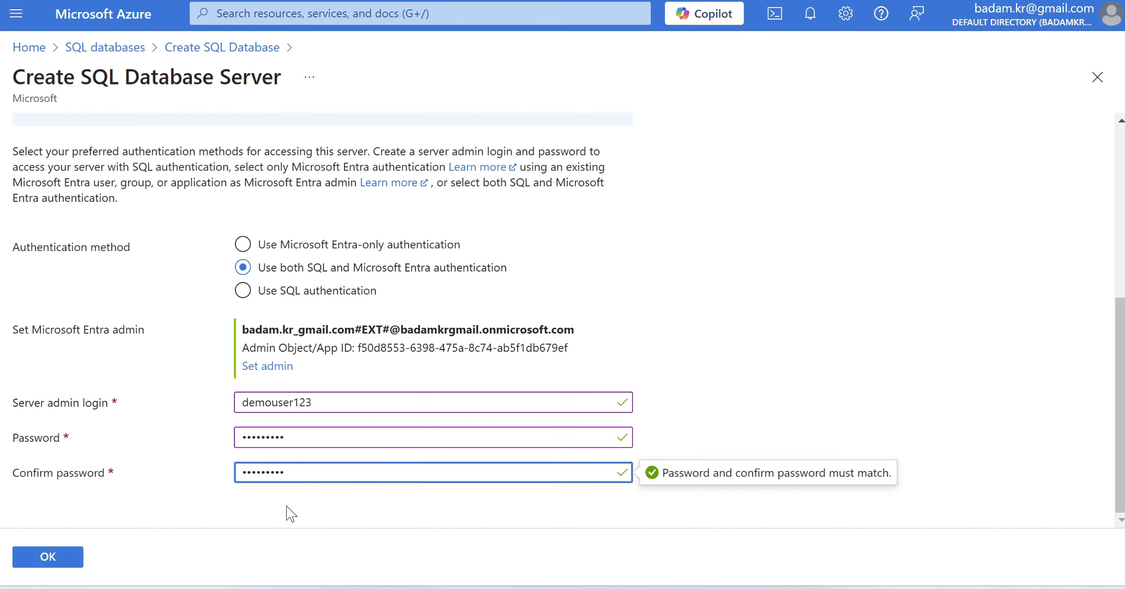
left_click(48, 557)
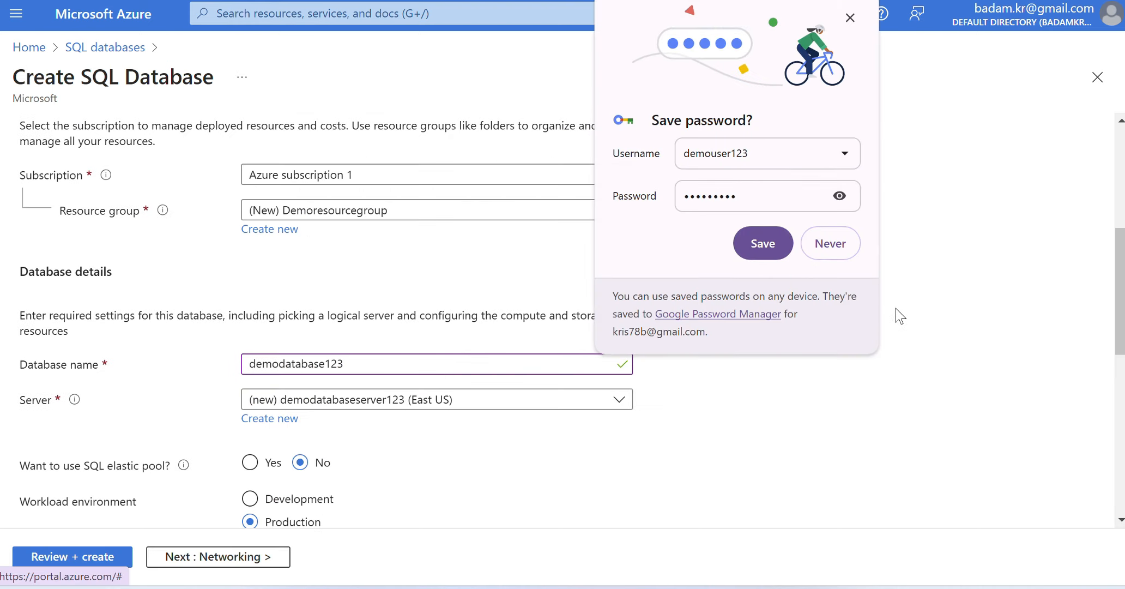
left_click(850, 17)
- Set the database's workload environment to Development
scroll(809, 297, "down", 6)
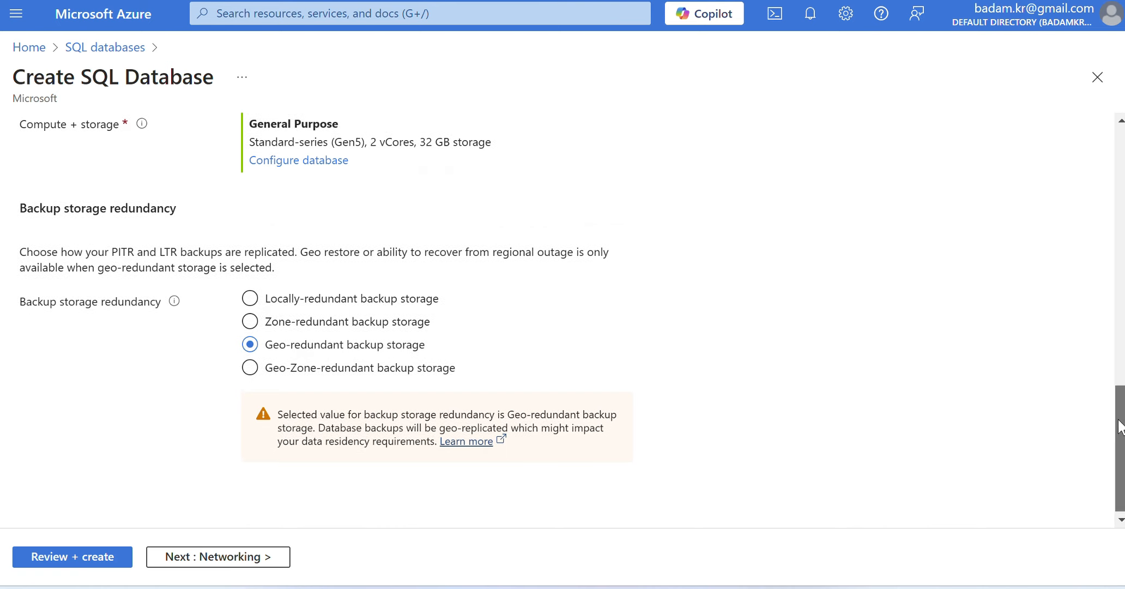
left_click_drag(1120, 420, 1081, 336)
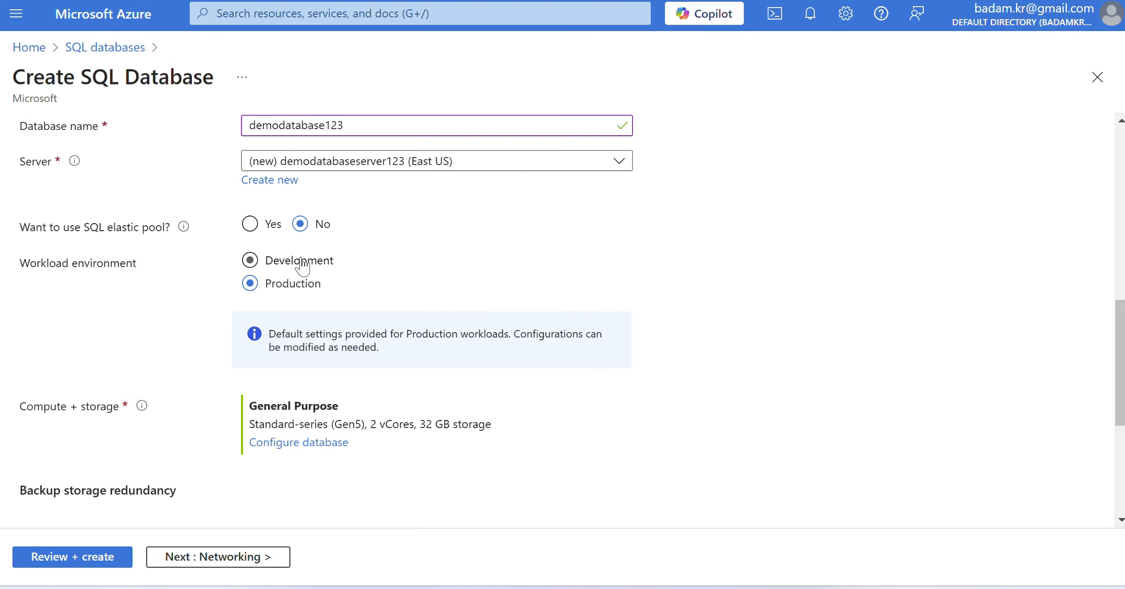
left_click(250, 260)
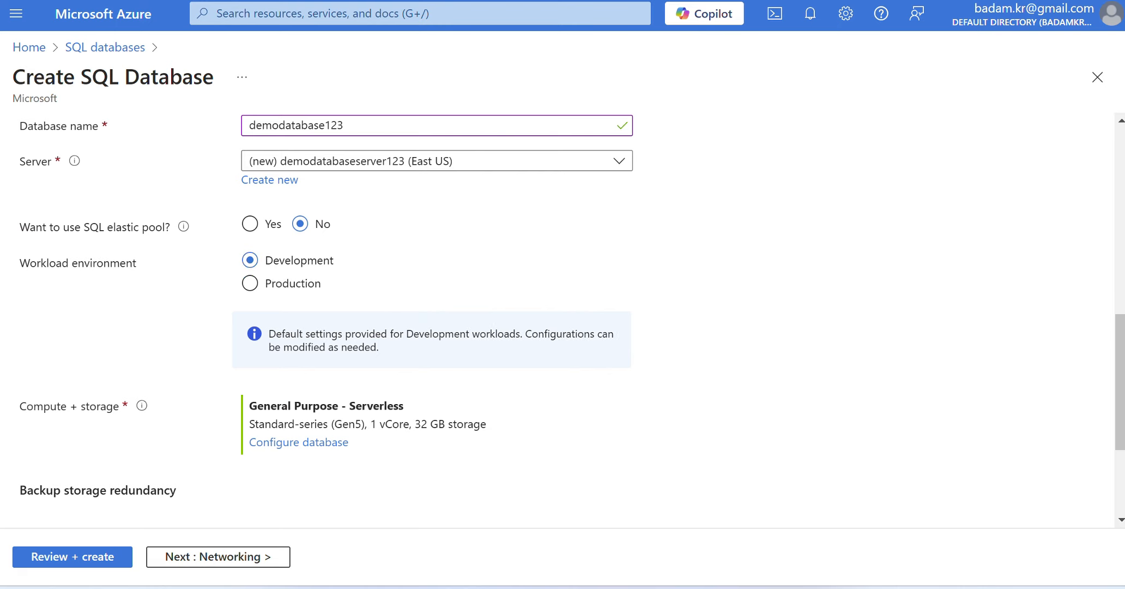
- Keep locally-redundant backup storage and set the server's connectivity method to Public endpoint
left_click_drag(1119, 354, 1120, 438)
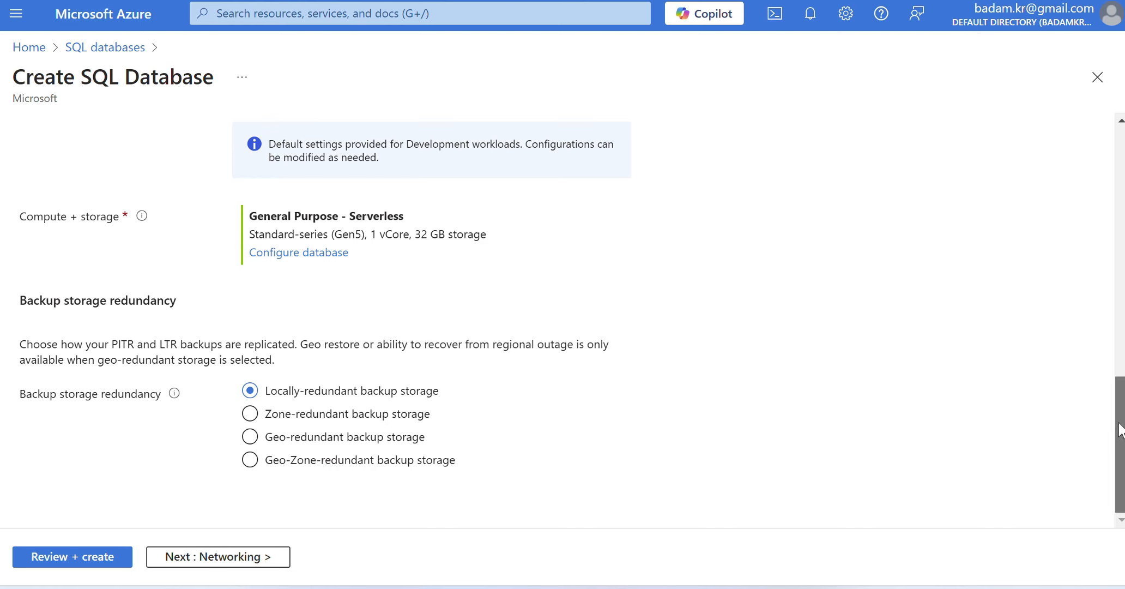
left_click(225, 559)
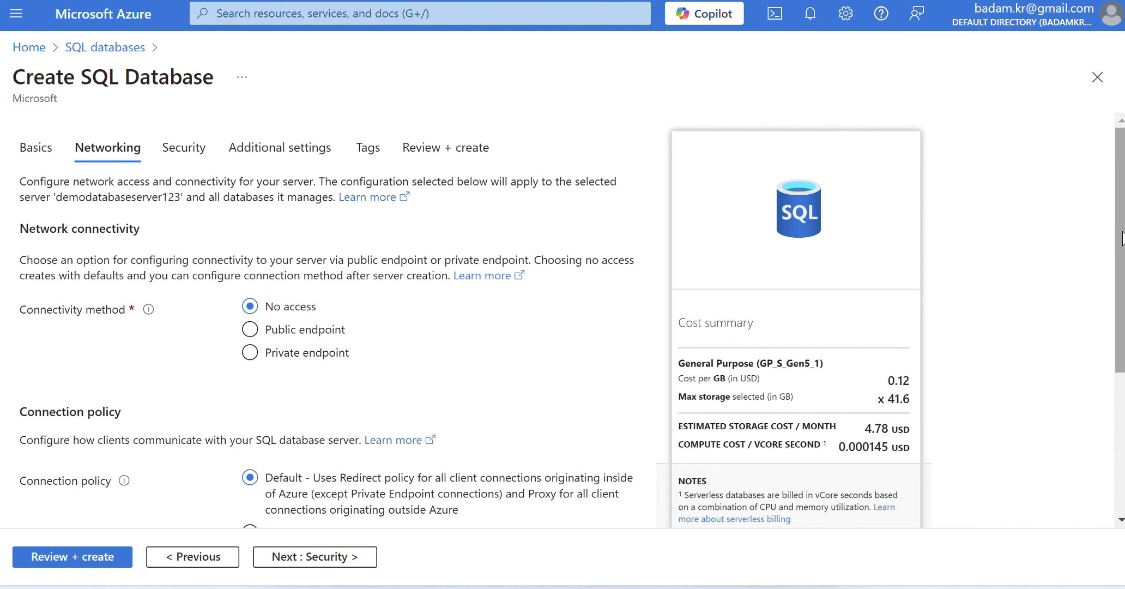
scroll(1122, 238, "down", 2)
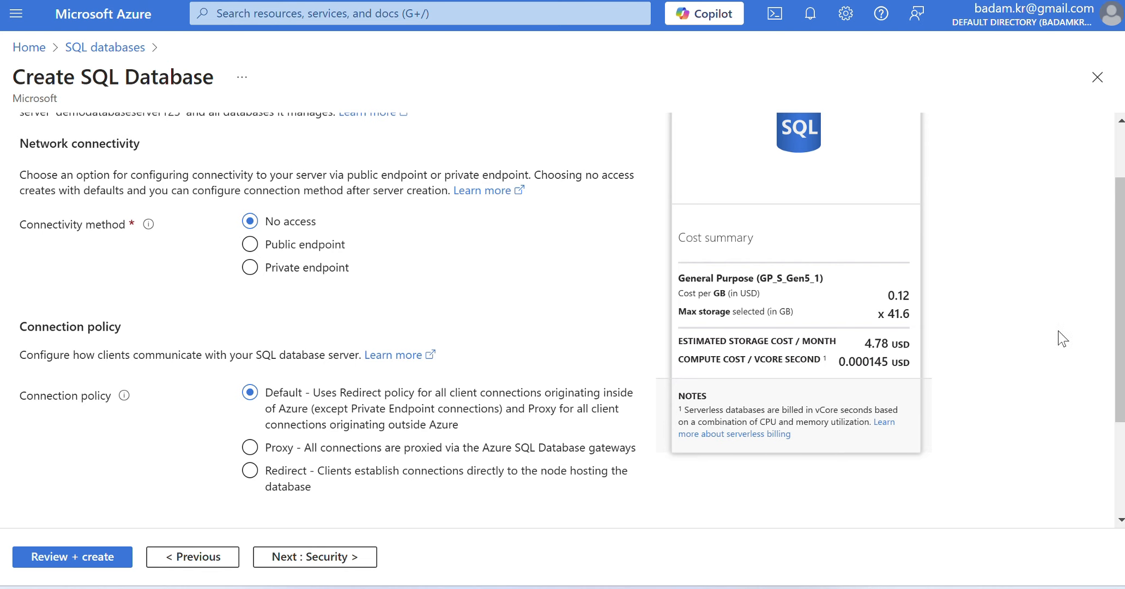
scroll(1118, 283, "up", 2)
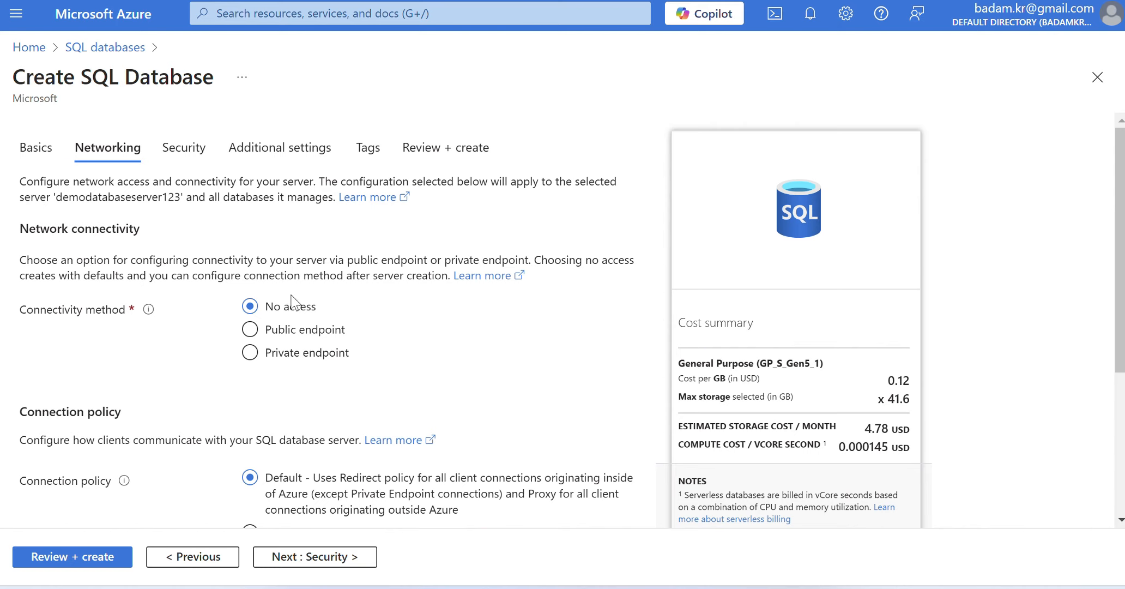
left_click(250, 330)
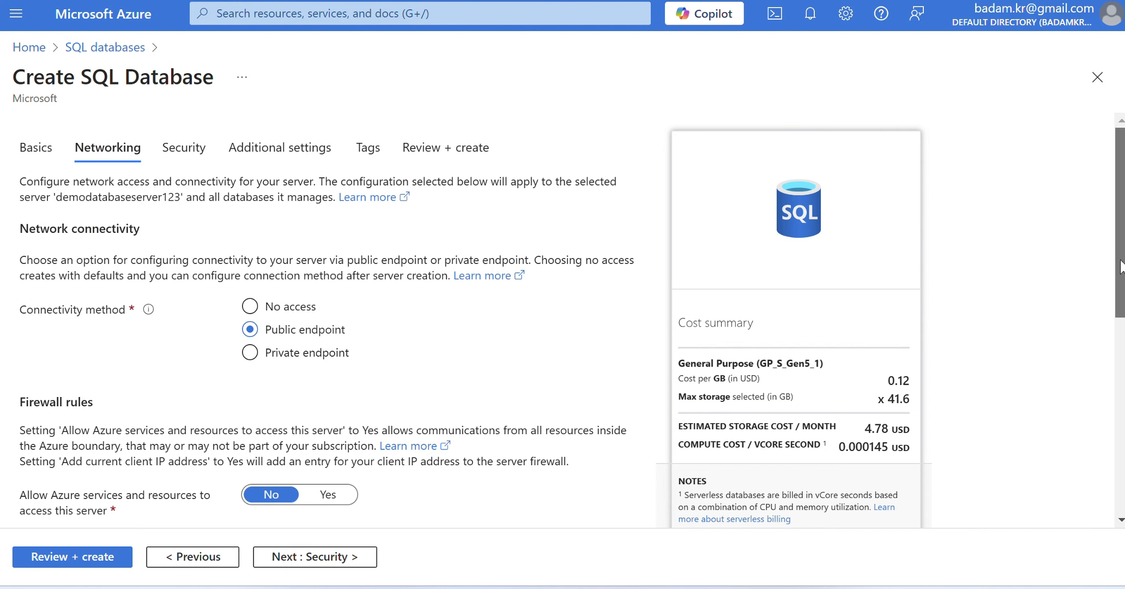
- Add the current client IP address to the server firewall, keeping the Default connection policy and minimum TLS version 1.2
left_click_drag(1120, 267, 1121, 407)
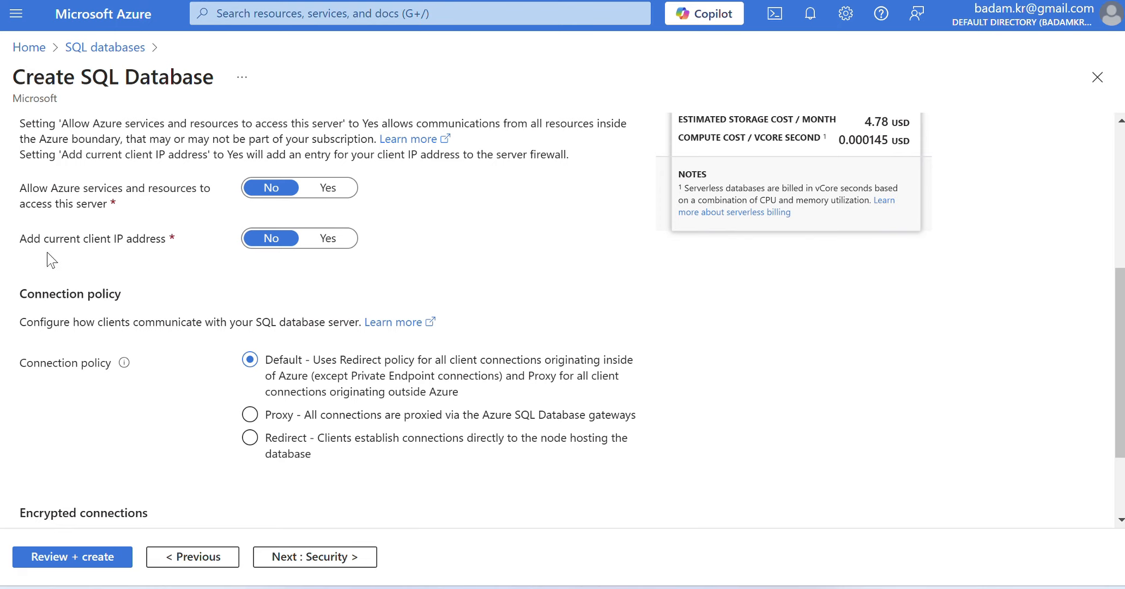
left_click(335, 239)
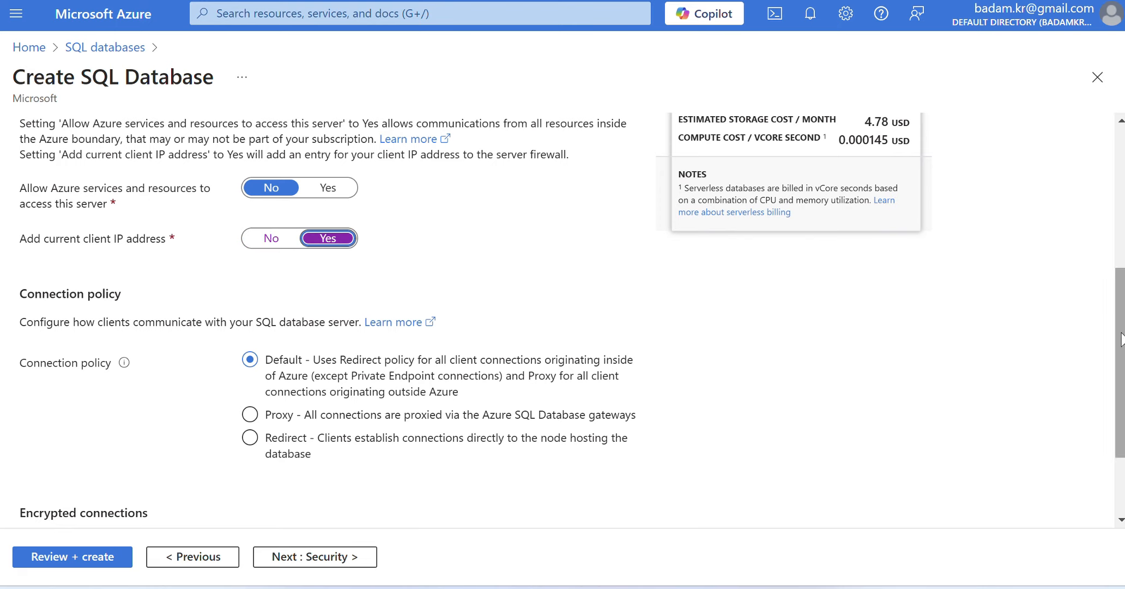
left_click_drag(1119, 333, 1119, 392)
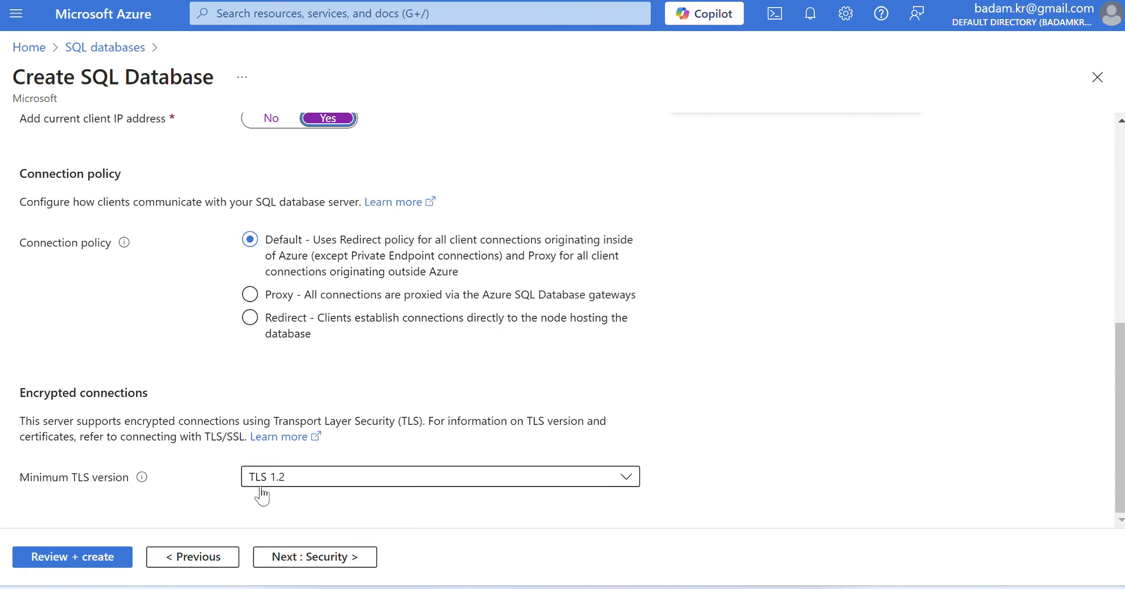
- Leave the security settings at their defaults and populate the database with the AdventureWorksLT sample, accepting its compute and storage changes
left_click(318, 561)
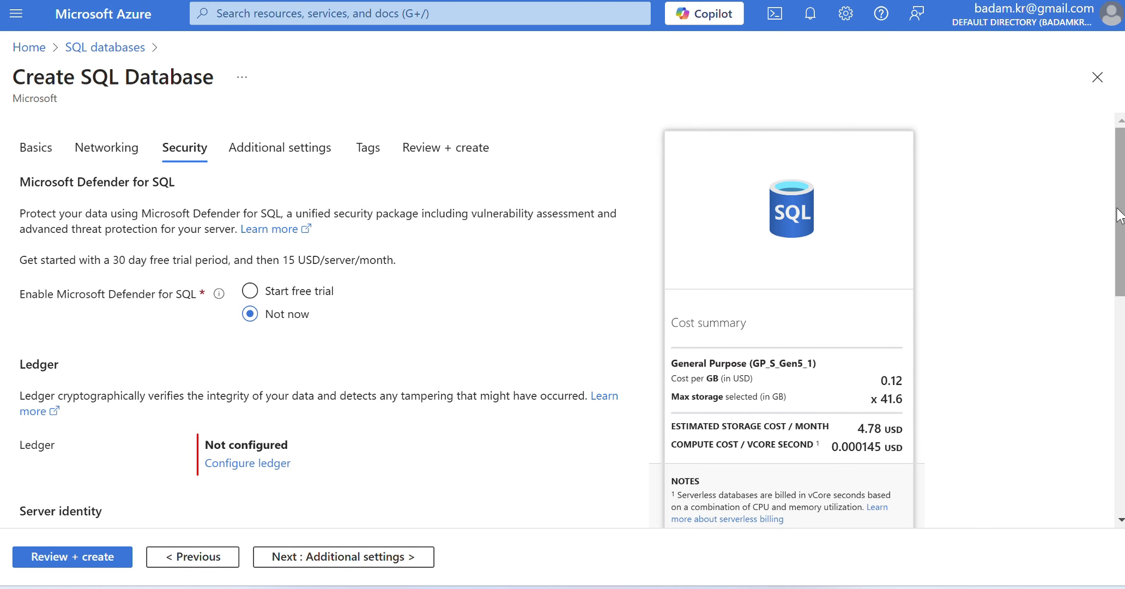
scroll(1118, 215, "down", 3)
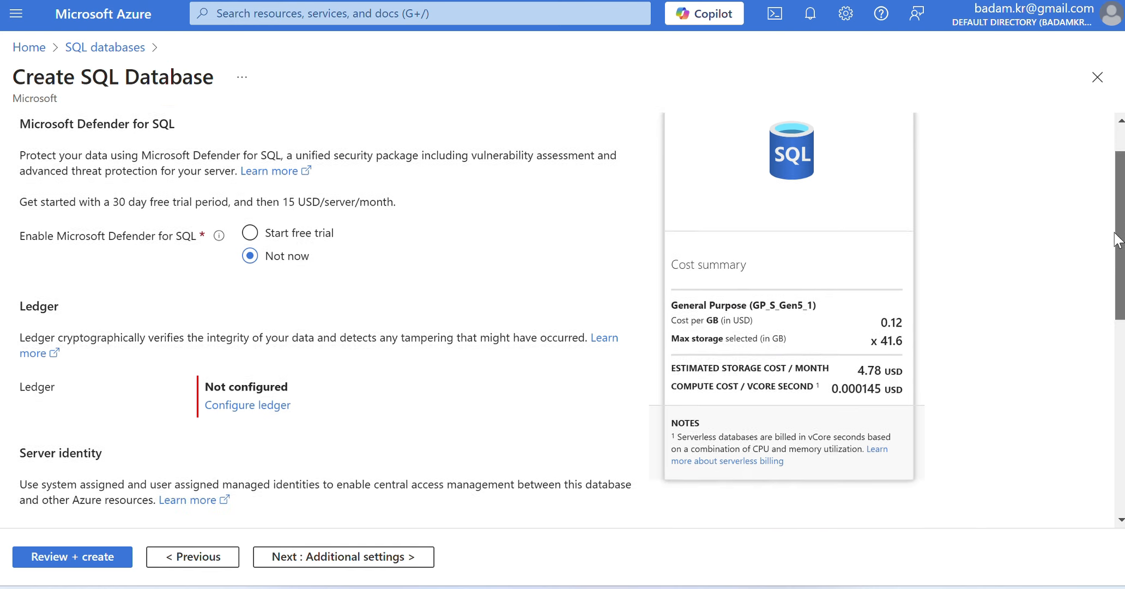
scroll(1114, 215, "up", 3)
left_click_drag(1107, 208, 1109, 432)
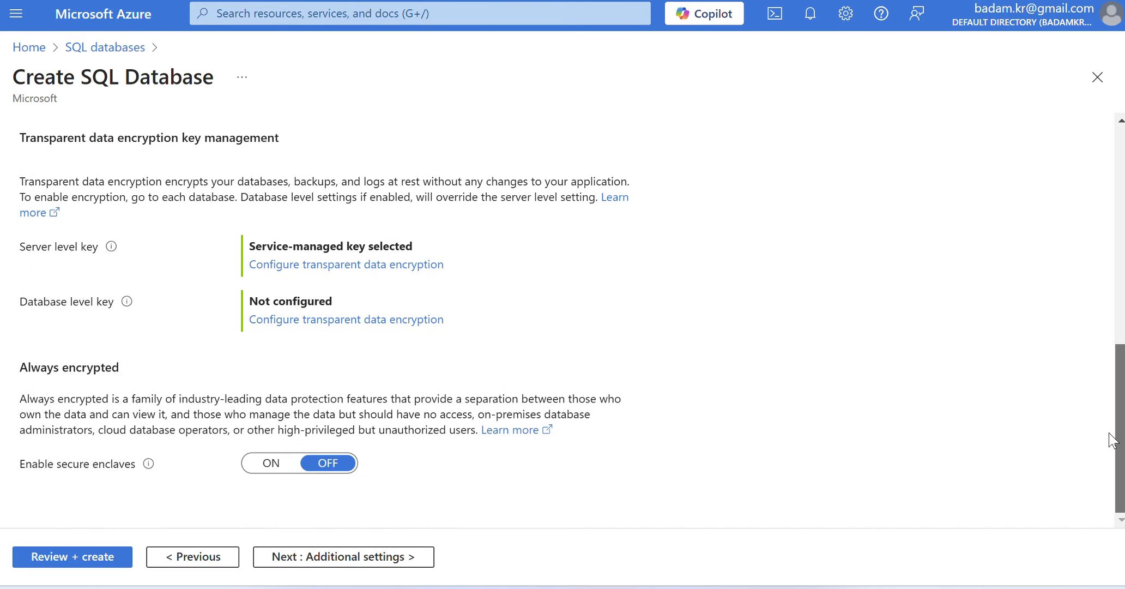
left_click(383, 562)
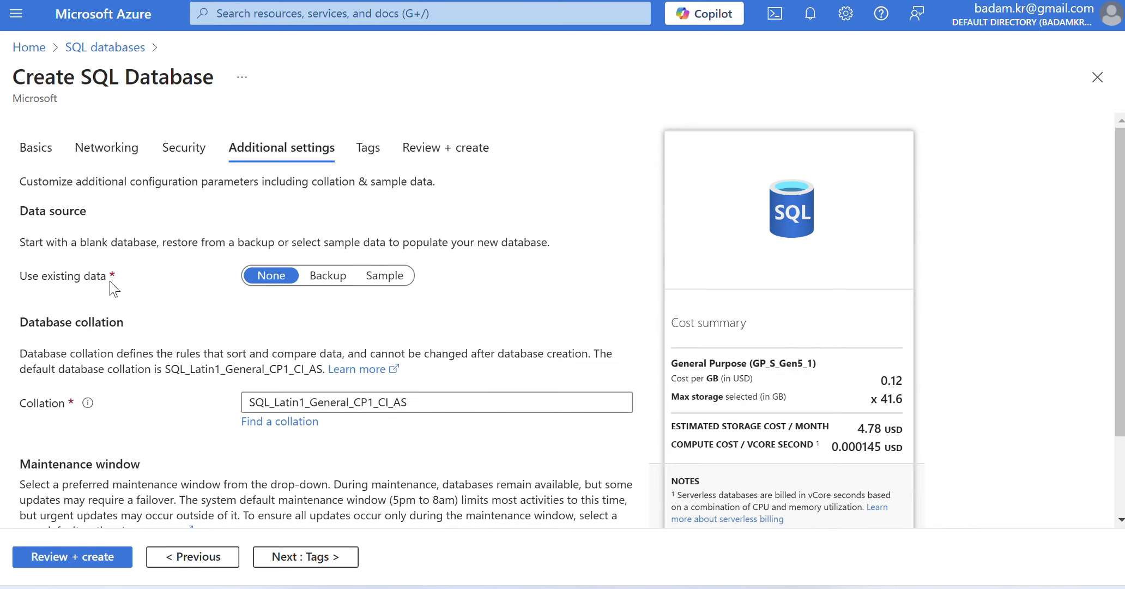
left_click(381, 275)
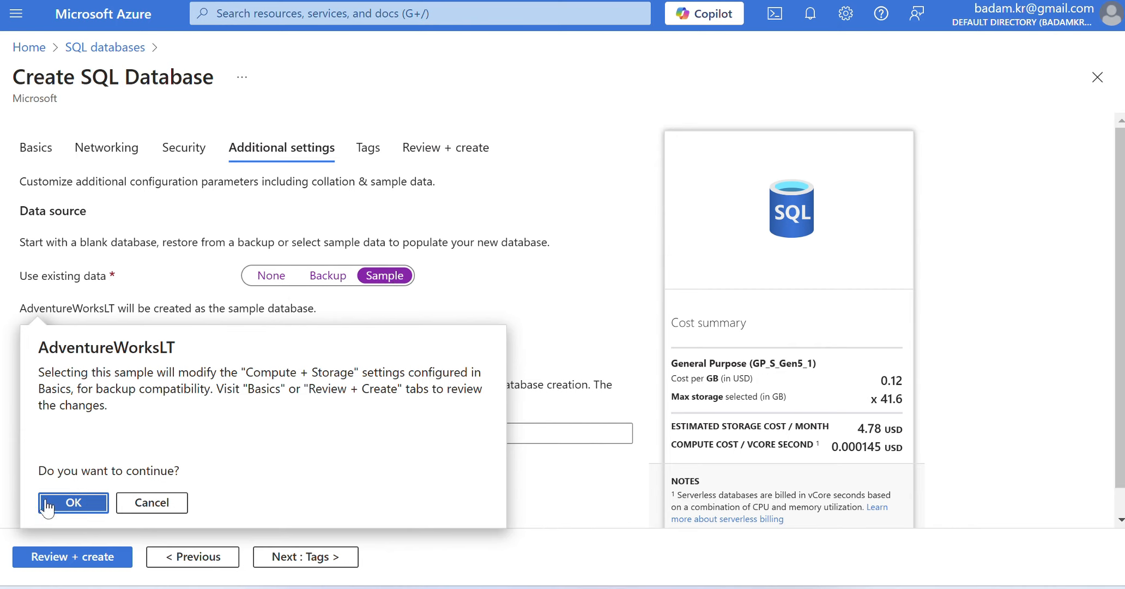
left_click(74, 502)
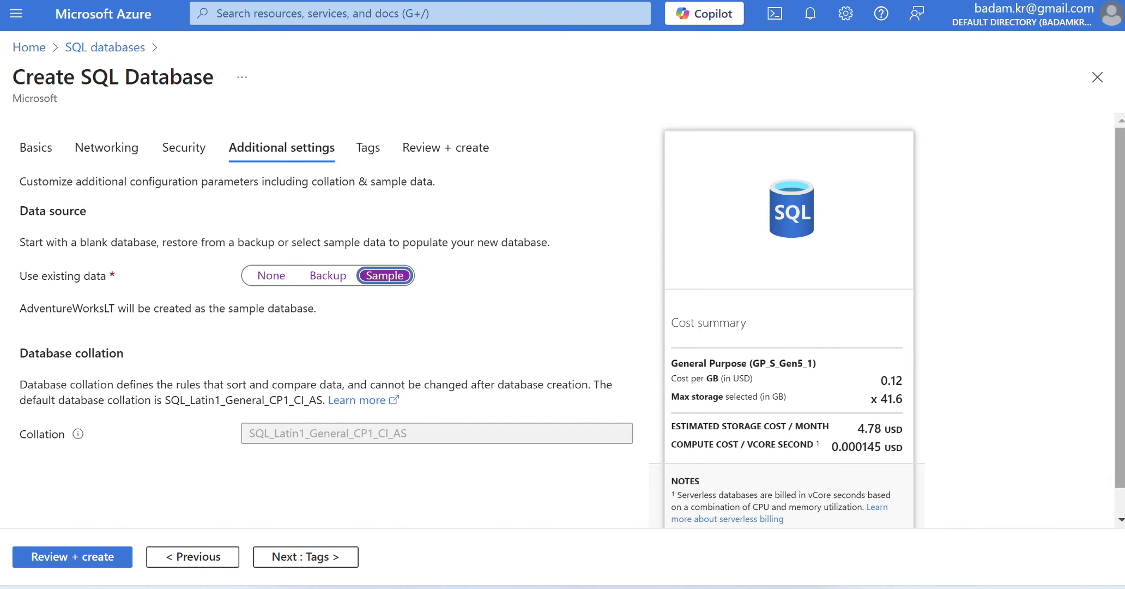
left_click_drag(1120, 191, 1120, 219)
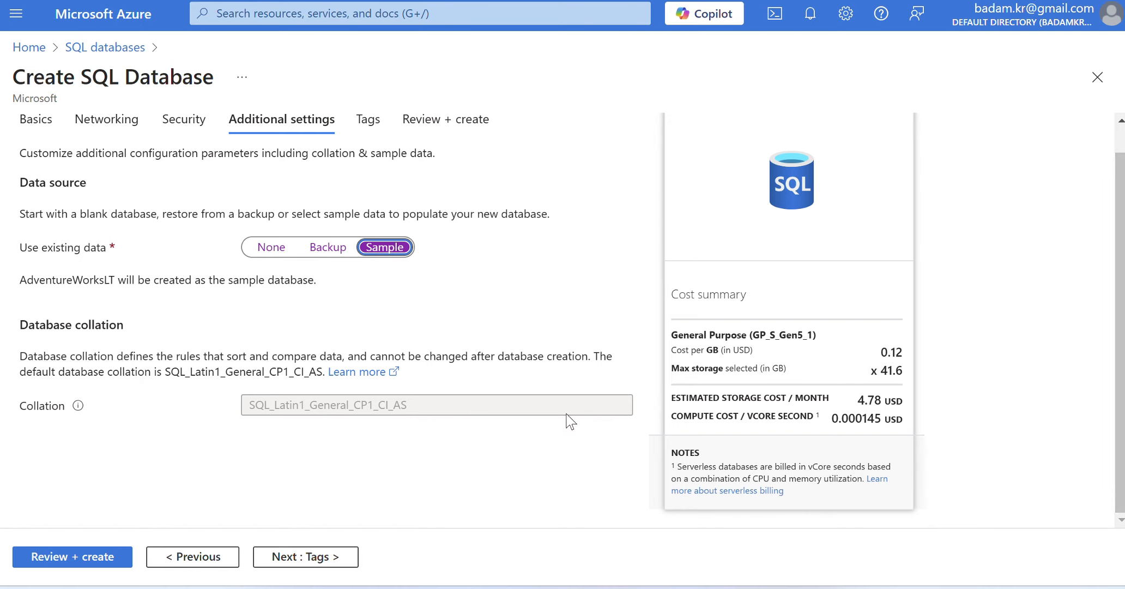
- Leave the tags empty, review the configuration summary, and create the SQL database
left_click(314, 558)
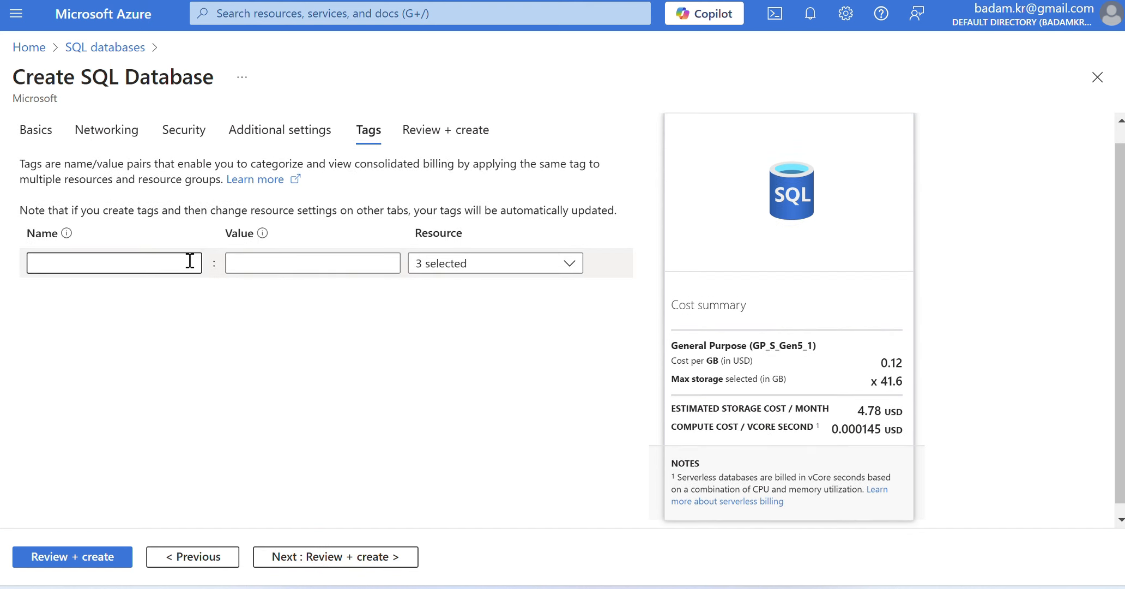
left_click(261, 259)
left_click(457, 266)
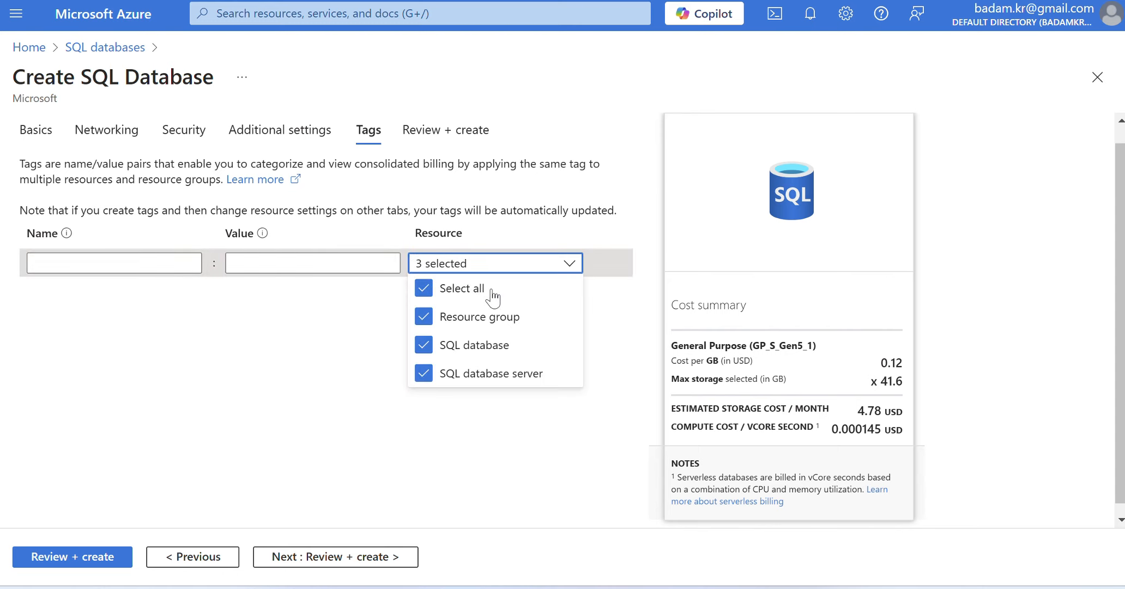
left_click(612, 325)
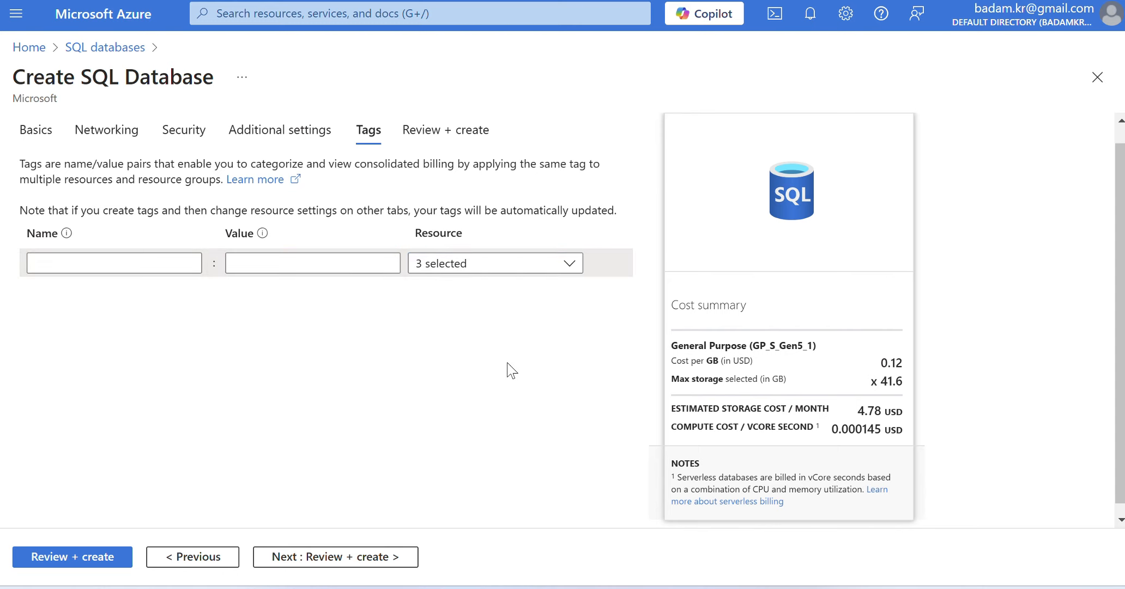
left_click(360, 557)
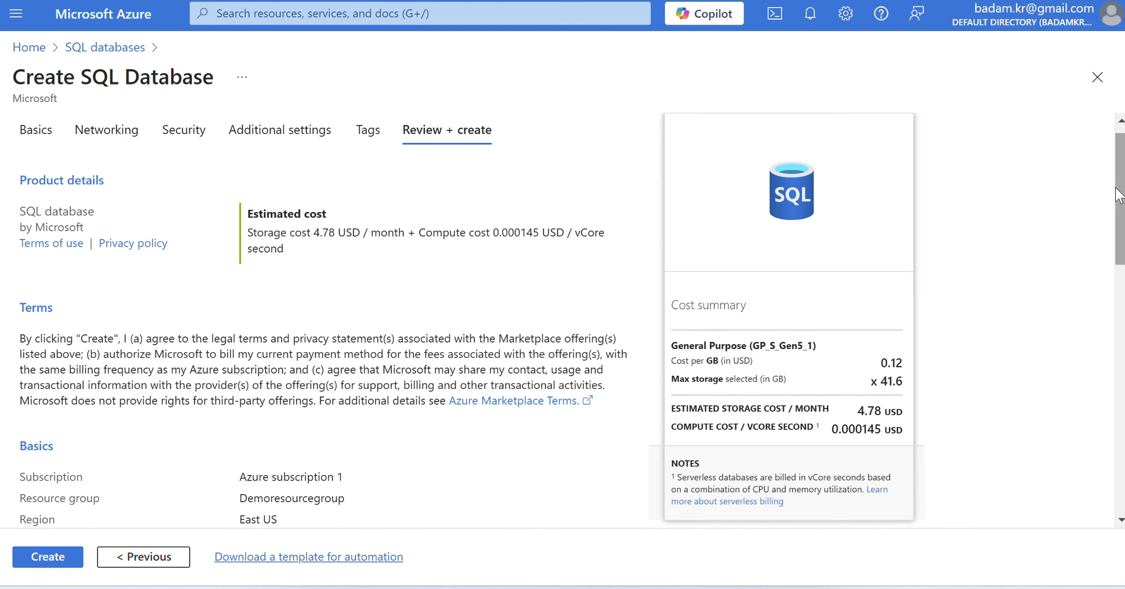
left_click_drag(1118, 187, 1121, 440)
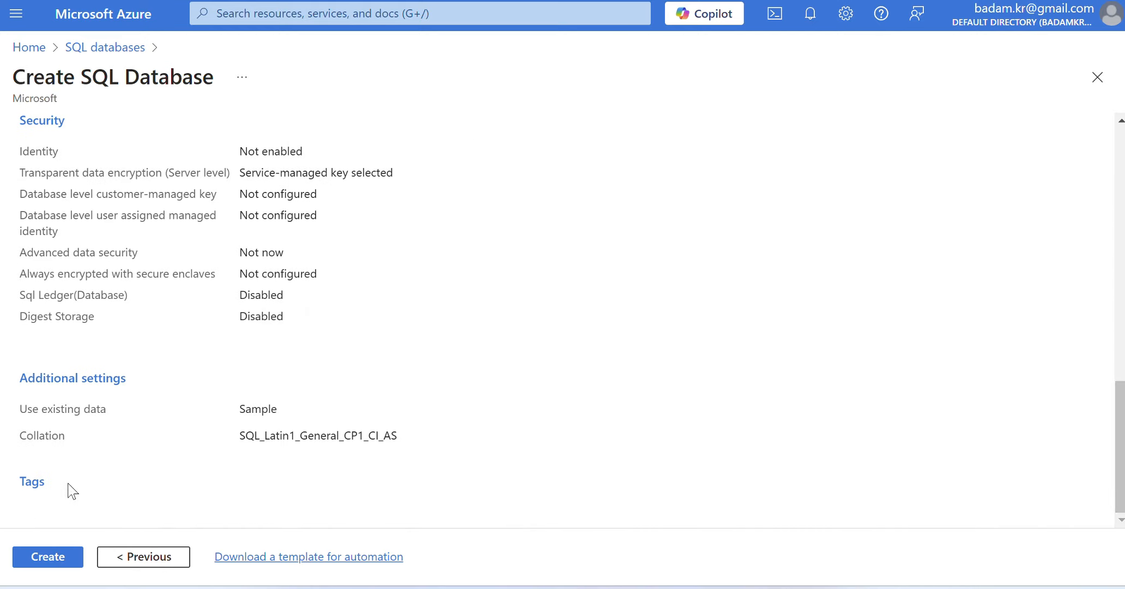
left_click(43, 557)
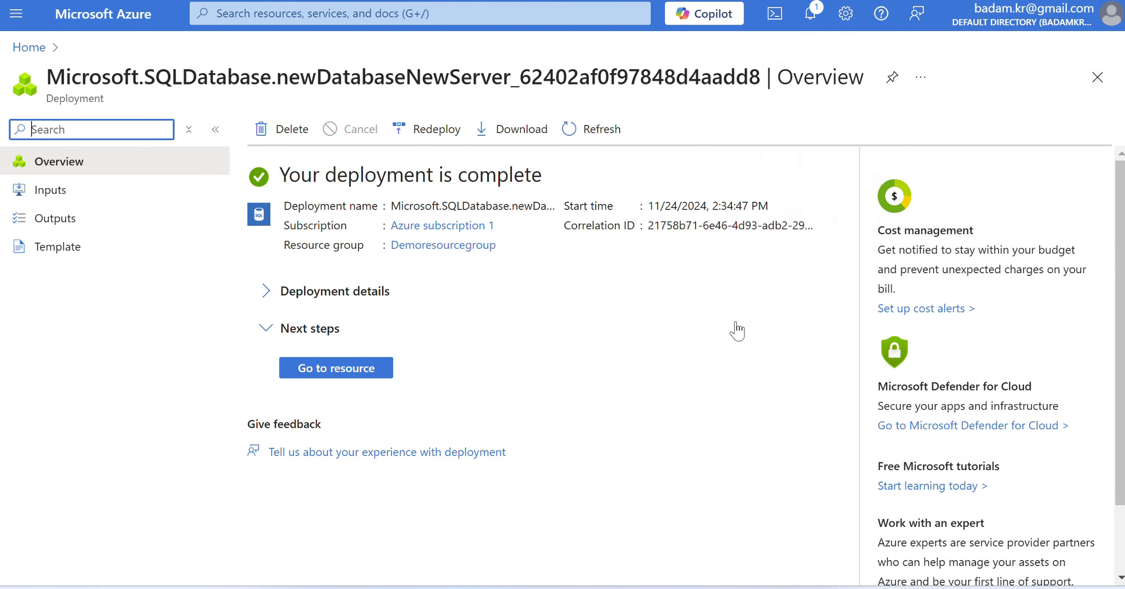
- Open the deployed database, view the resources in Demoresourcegroup, and return to the overview of demodatabase123
left_click(349, 369)
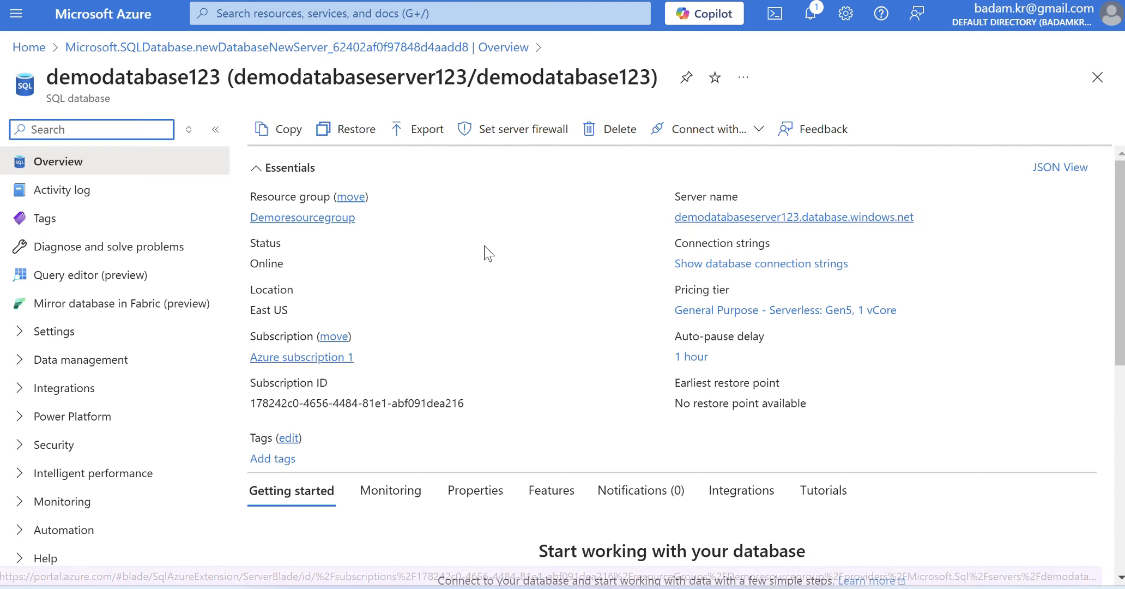
left_click(305, 218)
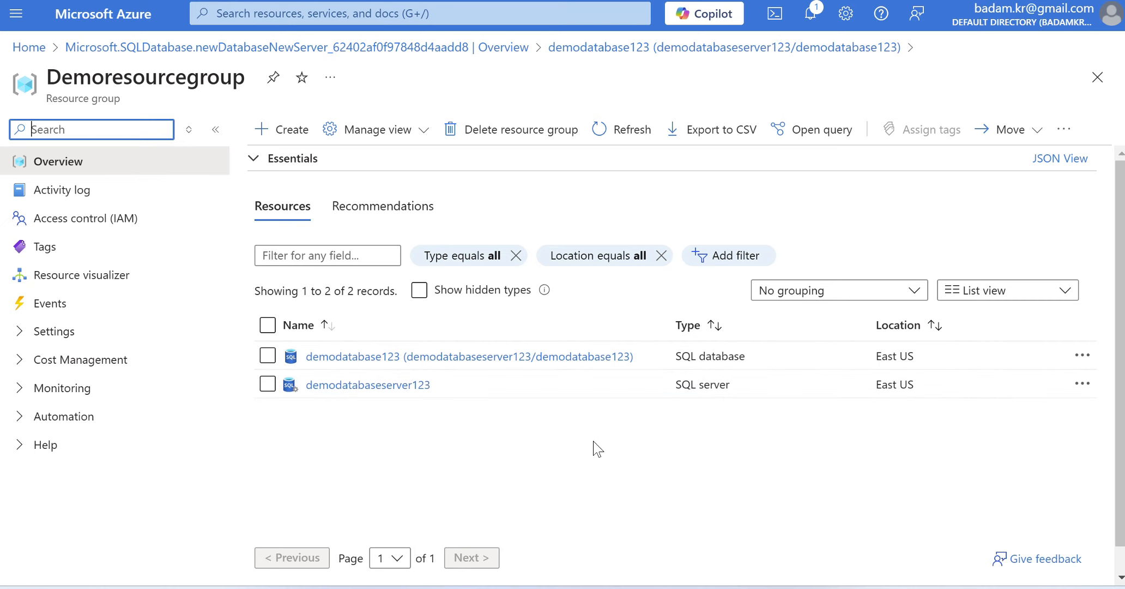
left_click(357, 358)
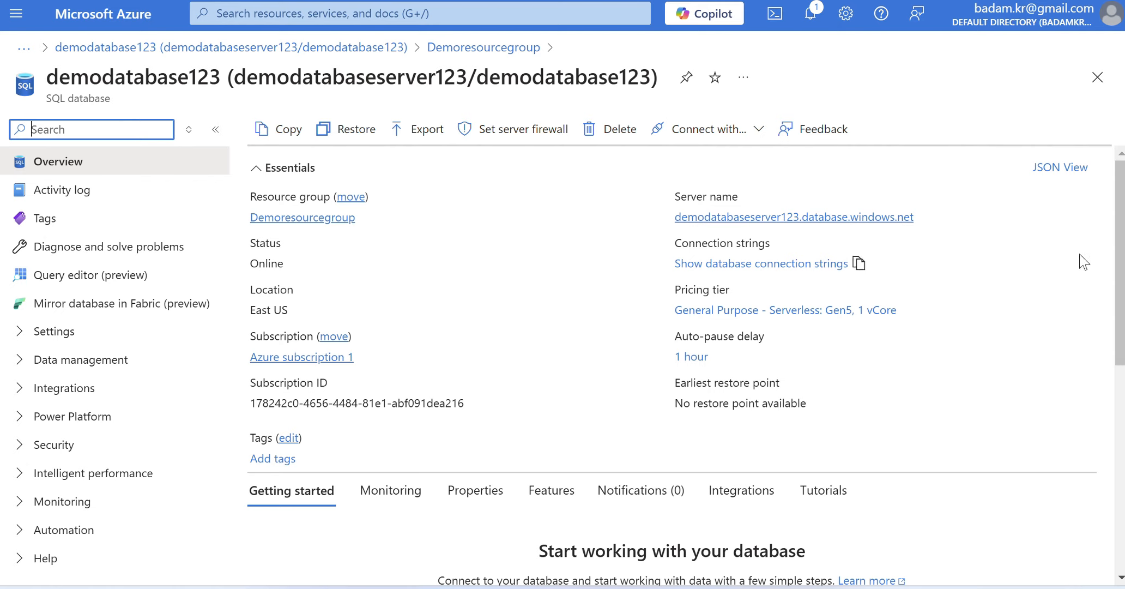
left_click_drag(1120, 237, 1113, 180)
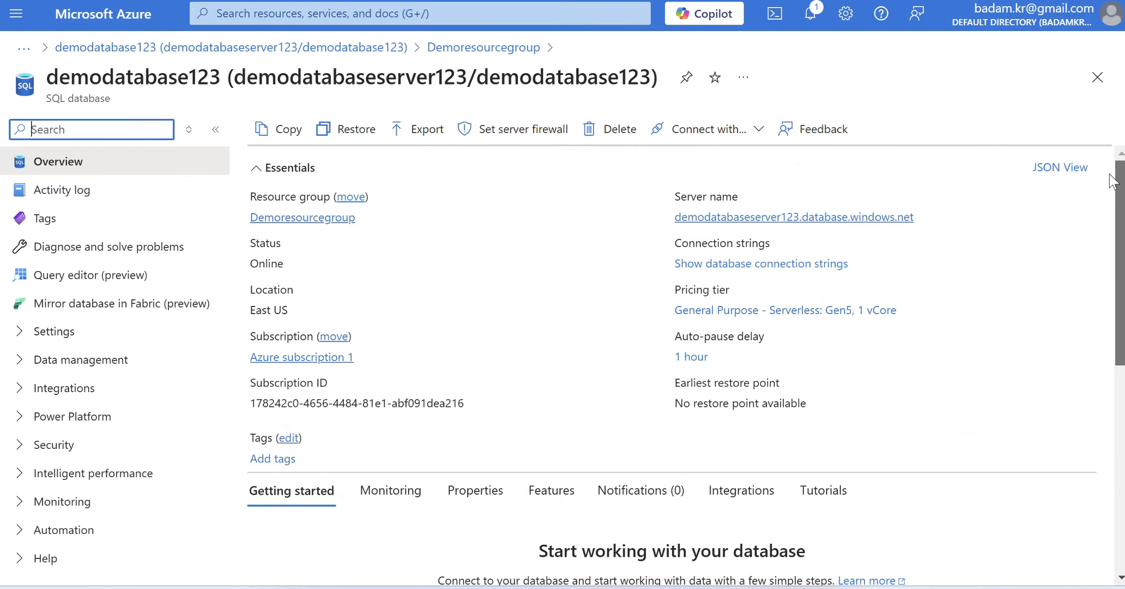
mouse_move(733, 222)
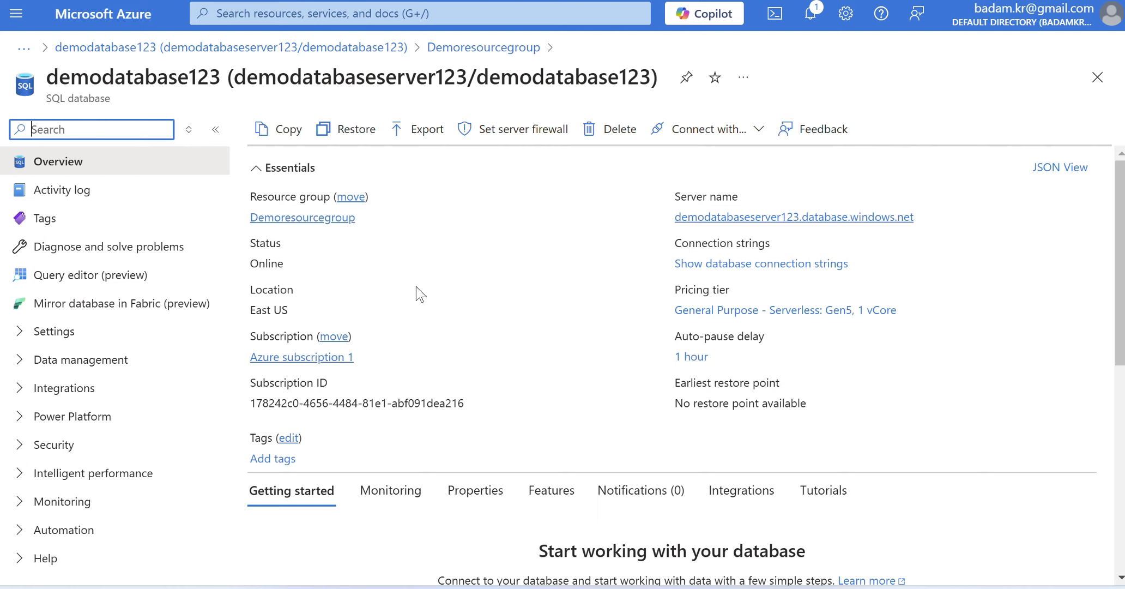
- Sign in to the database's query editor with the listed Microsoft Entra account and paste the copied SQL script into Query 1
left_click(73, 276)
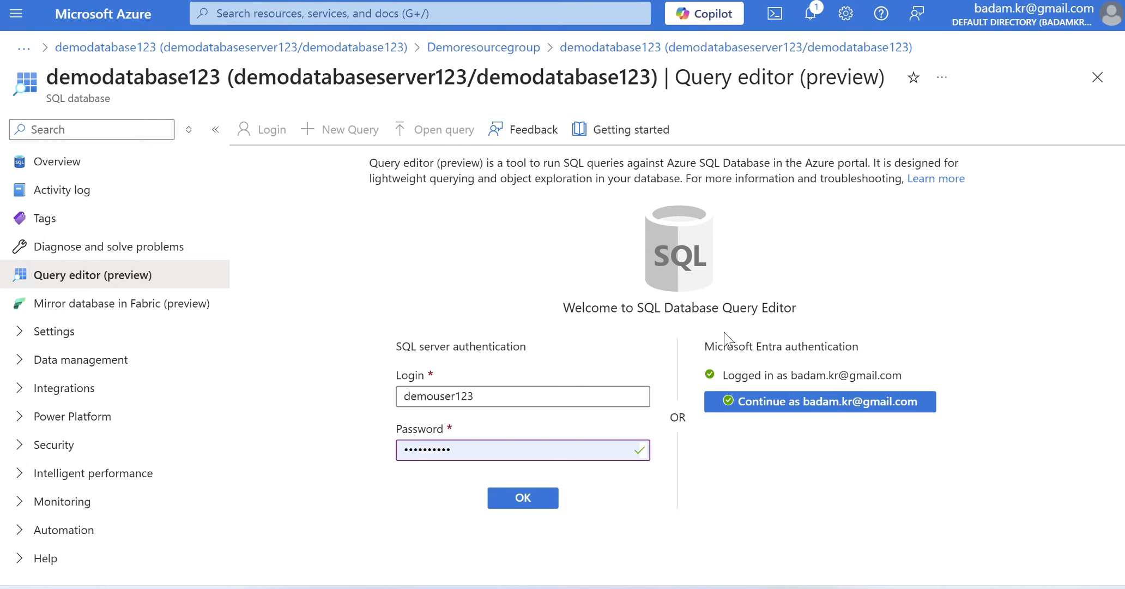
left_click(807, 403)
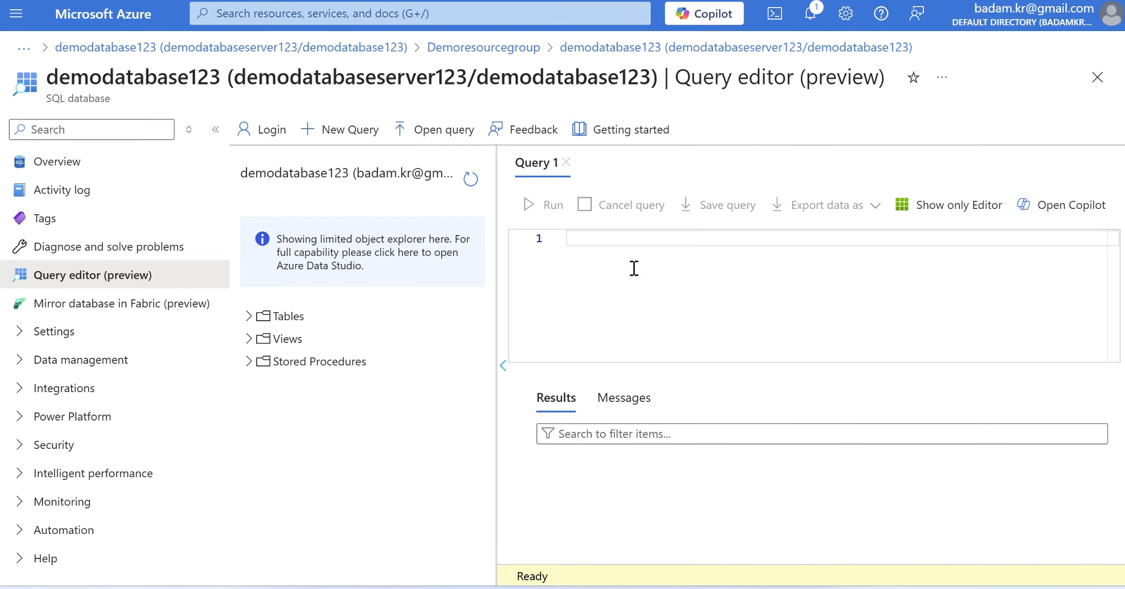
left_click(643, 249)
key("ctrl+v")
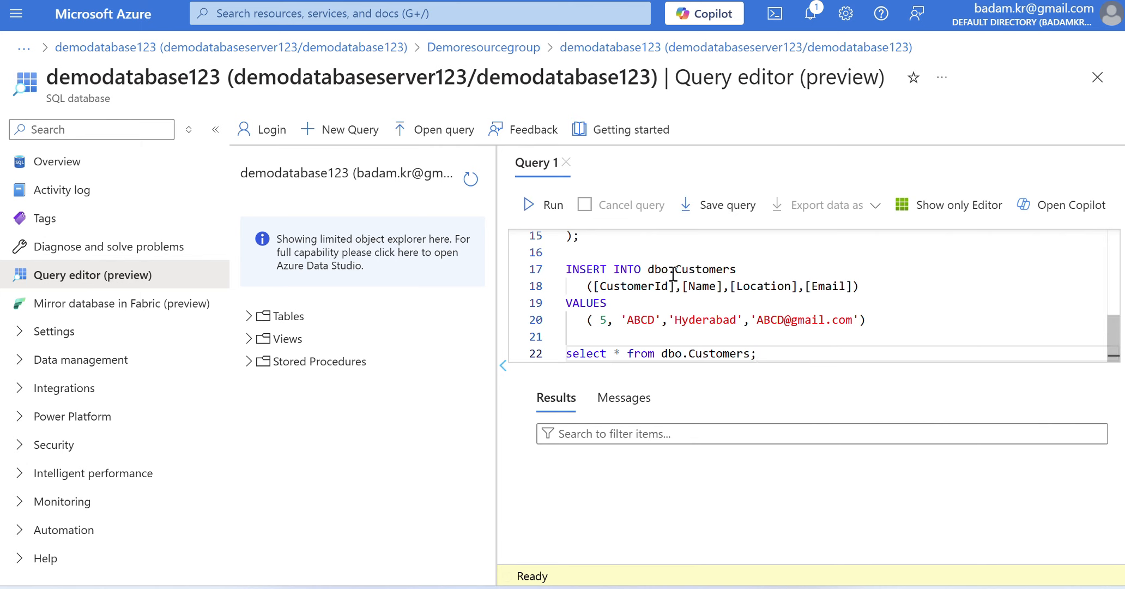
- Run only the first statement of the script, SELECT * FROM SalesLT.ProductCategory pc;
left_click_drag(1114, 343, 1102, 228)
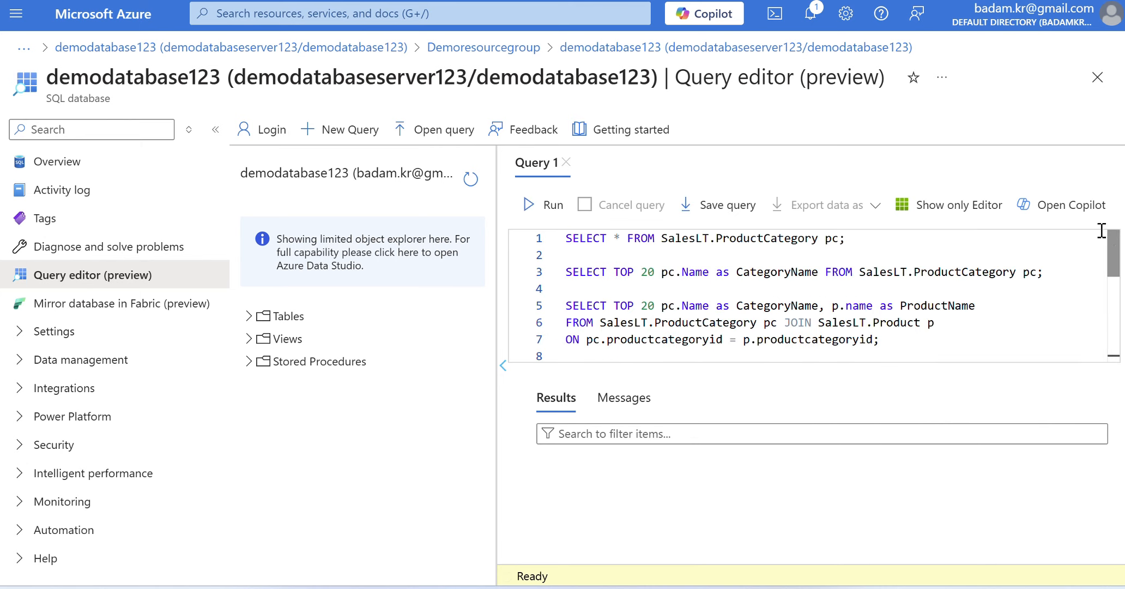
left_click(851, 241)
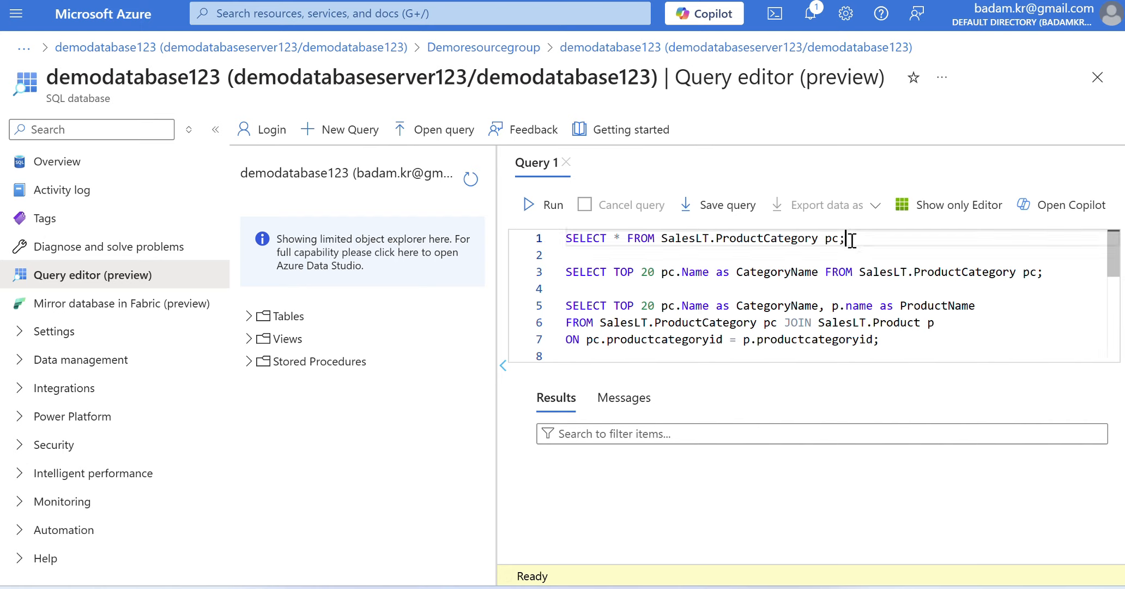
left_click_drag(851, 241, 566, 239)
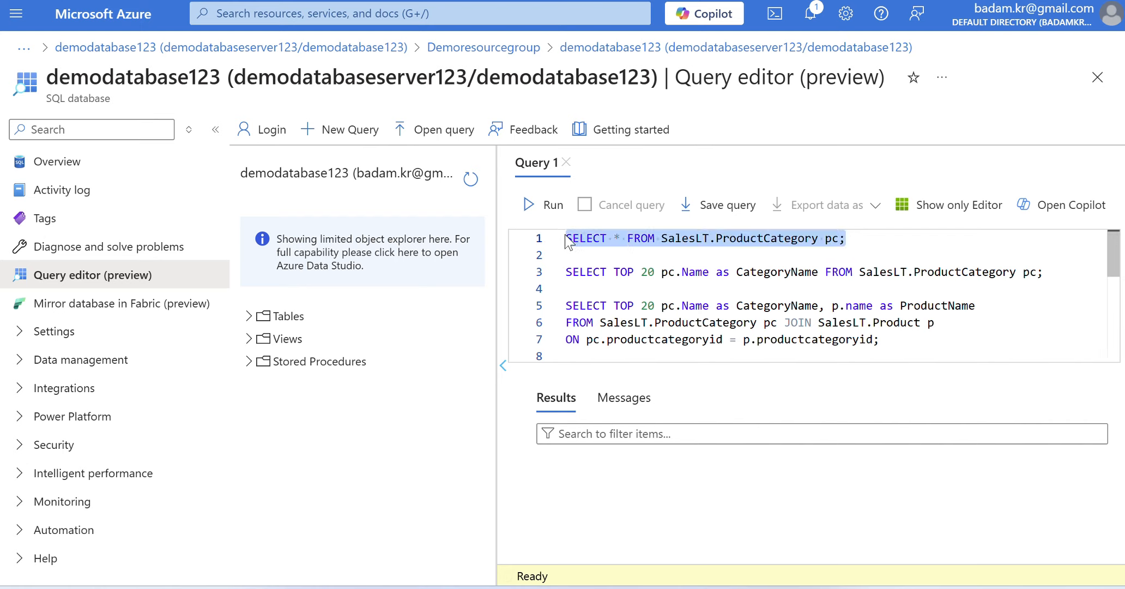
left_click(528, 206)
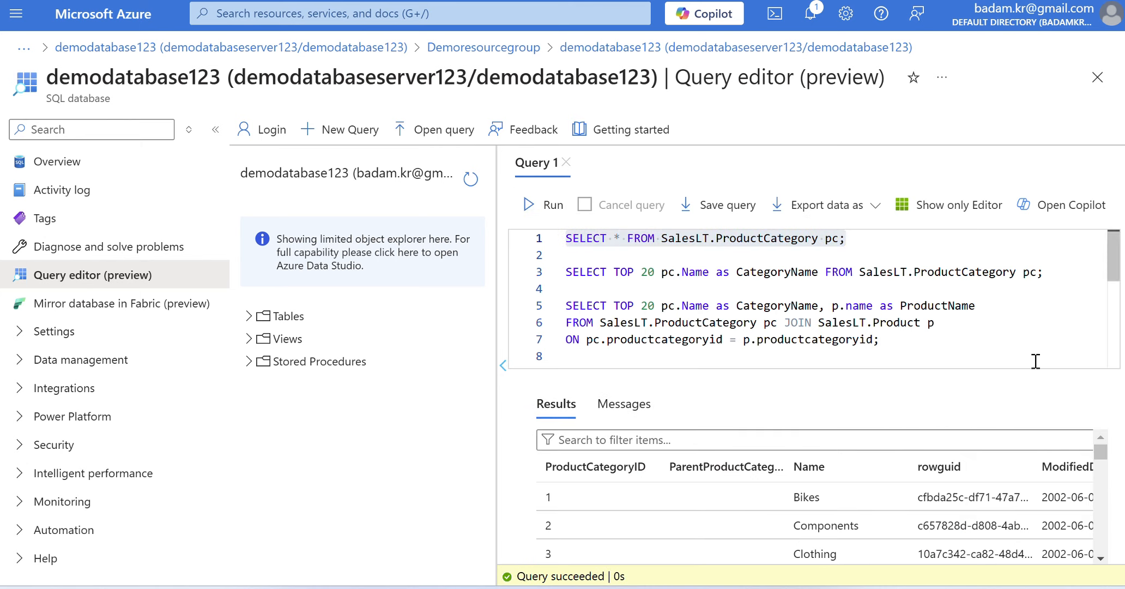
- Run only the statement SELECT TOP 20 pc.Name as CategoryName FROM SalesLT.ProductCategory pc; and look through its results
left_click(1050, 271)
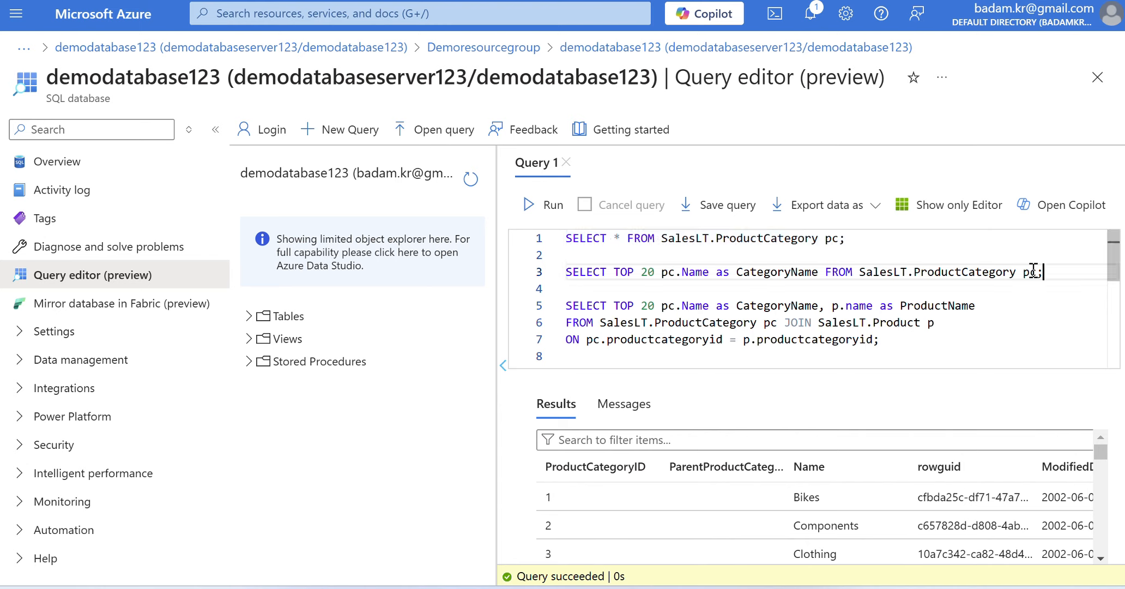
left_click(567, 271, "shift")
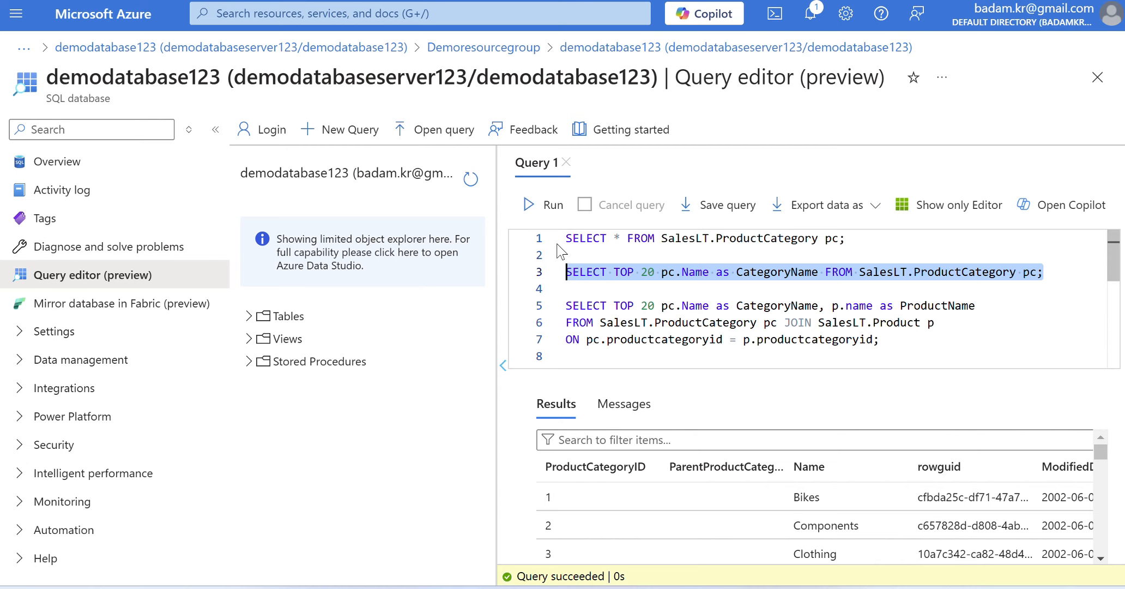
left_click(531, 210)
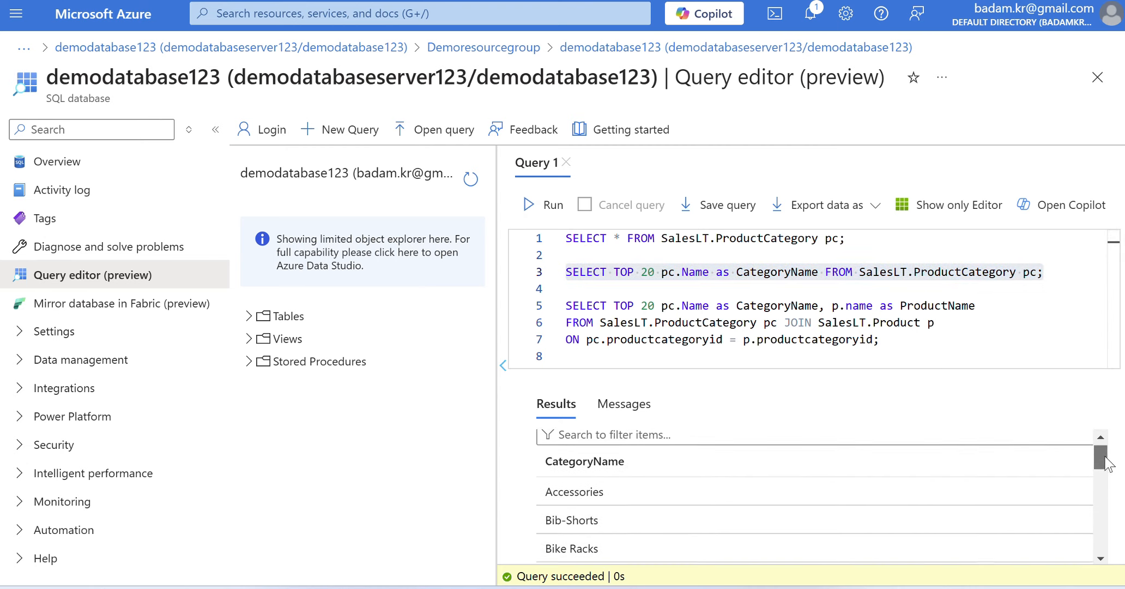
scroll(1104, 461, "down", 1)
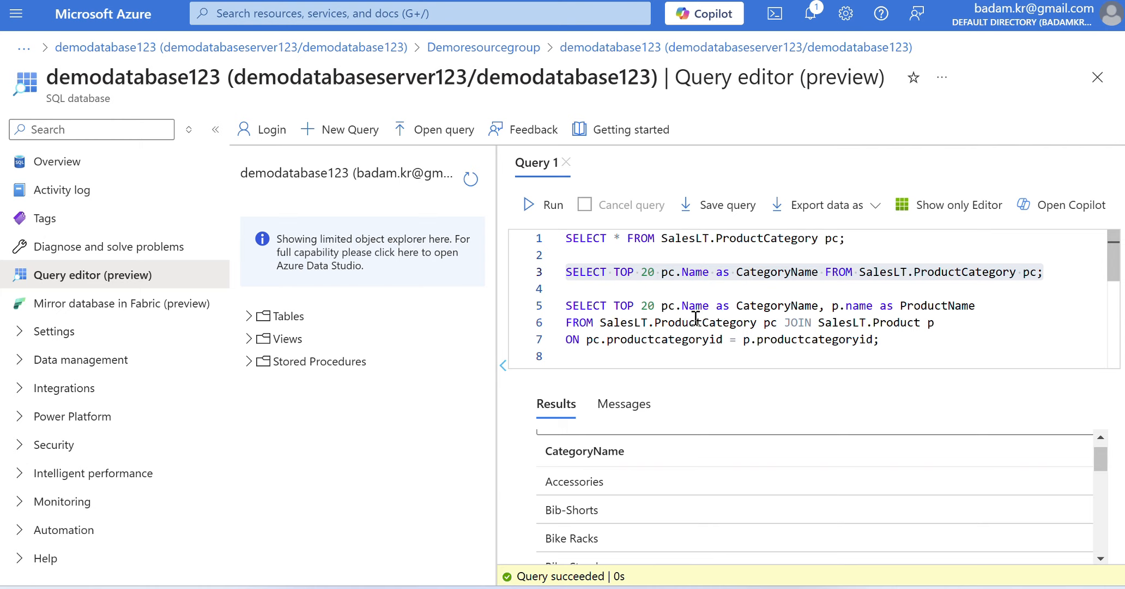
- Run only the SELECT TOP 20 statement that joins SalesLT.ProductCategory with SalesLT.Product on productcategoryid
left_click(569, 305)
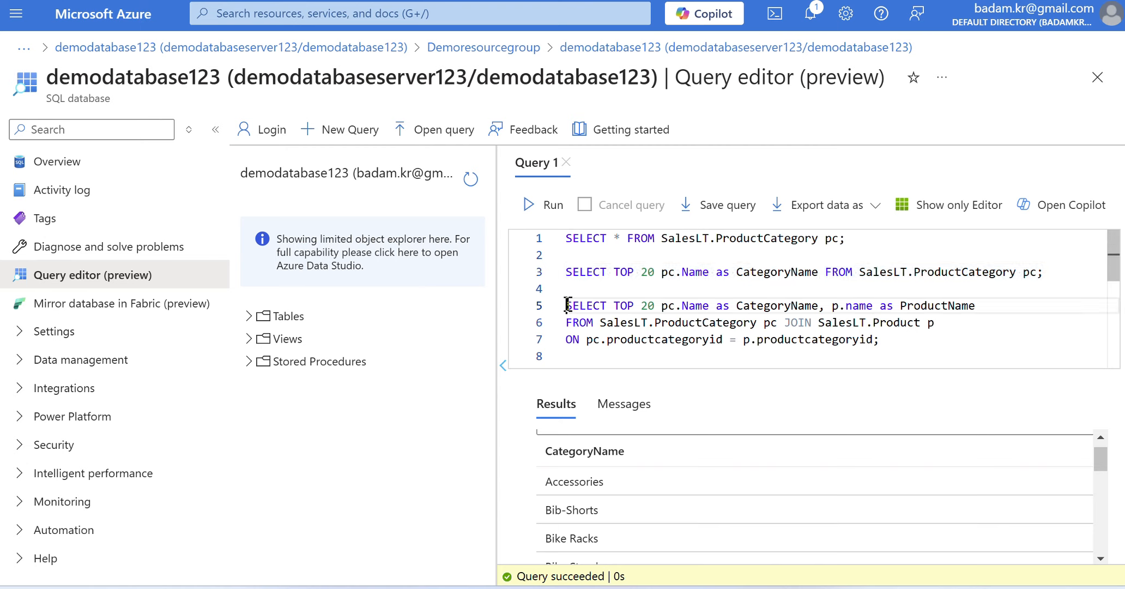
left_click(892, 341, "shift")
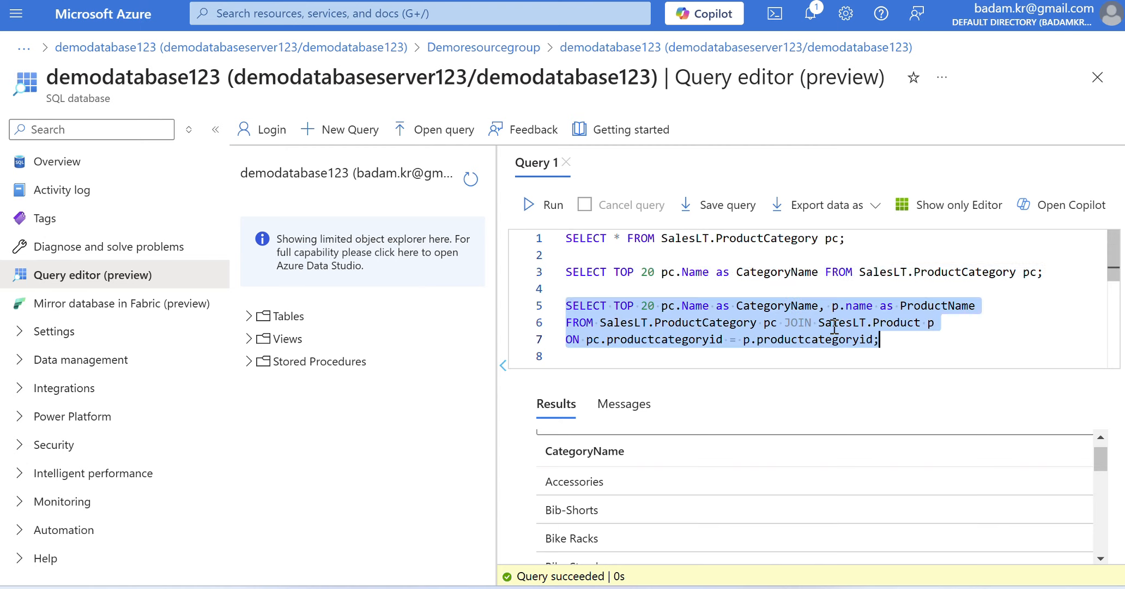
left_click(535, 206)
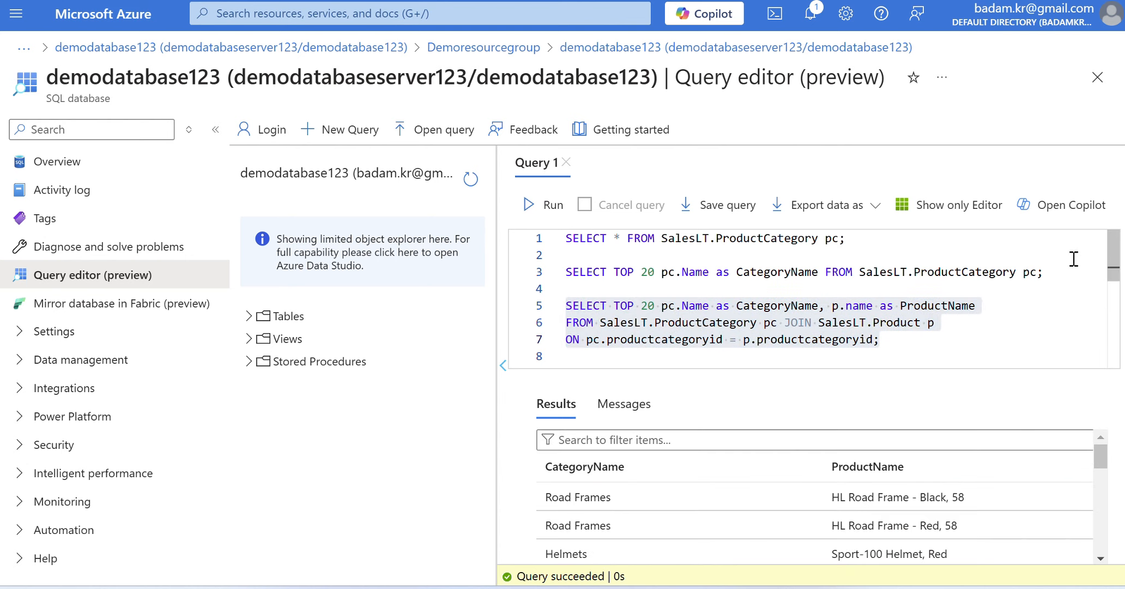
- Run only the CREATE TABLE dbo.Customers statement with the CustomerId, Name, Location and Email columns
scroll(1114, 262, "down", 2)
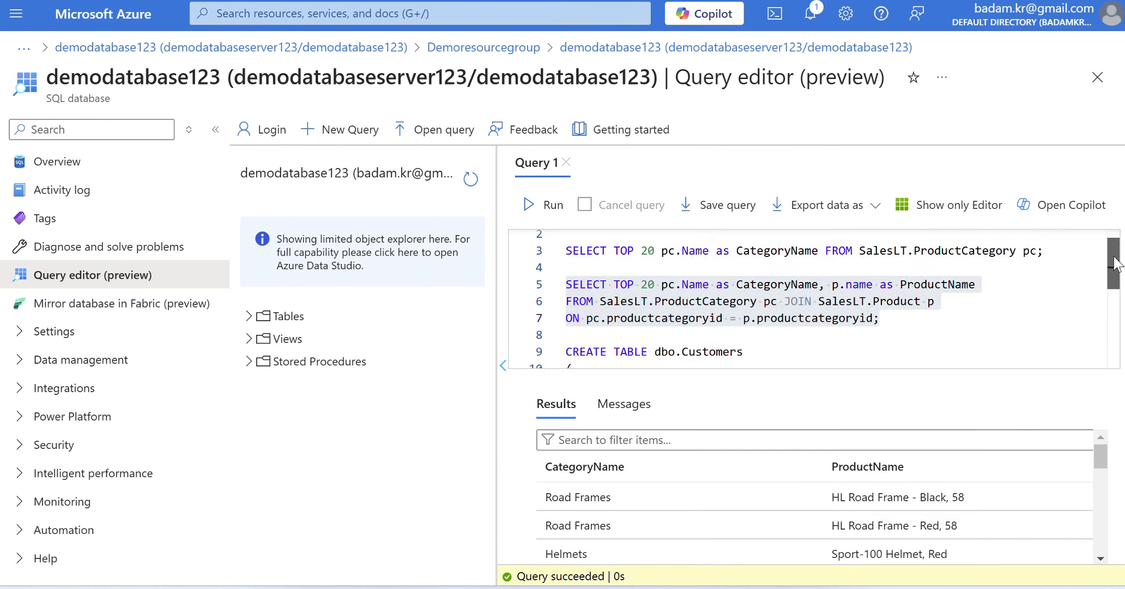
scroll(1114, 263, "down", 3)
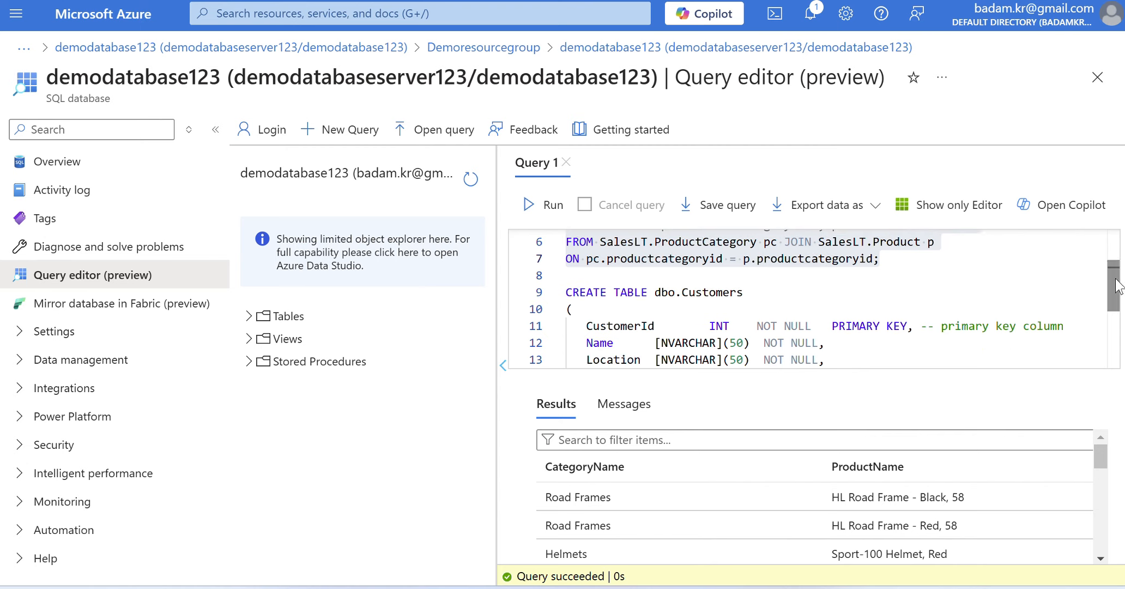
left_click_drag(1115, 287, 1115, 304)
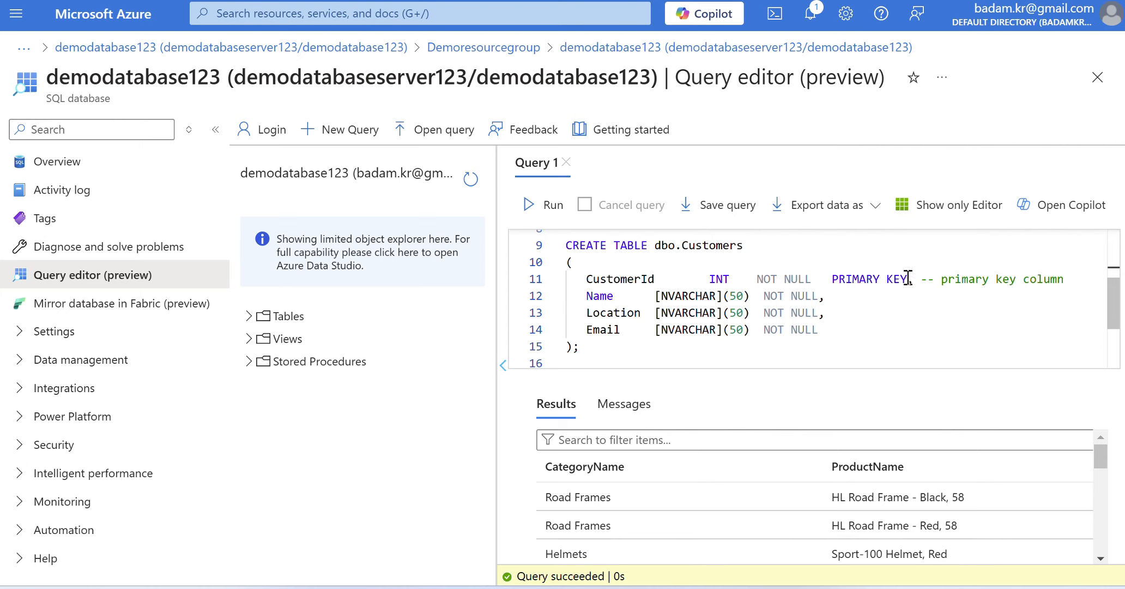
left_click(582, 350)
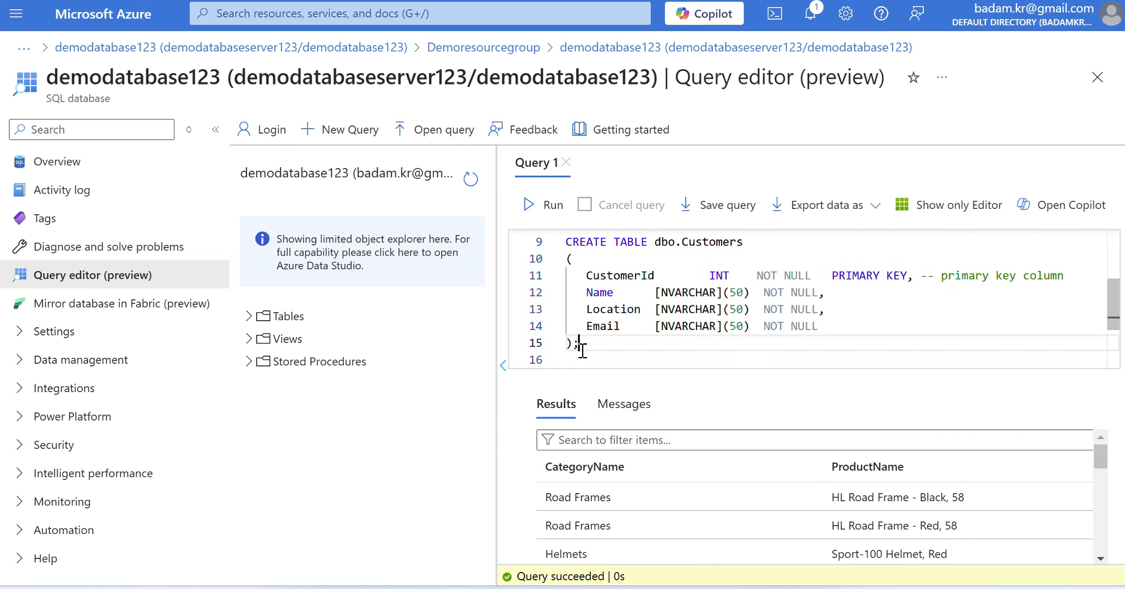
left_click(567, 240, "shift")
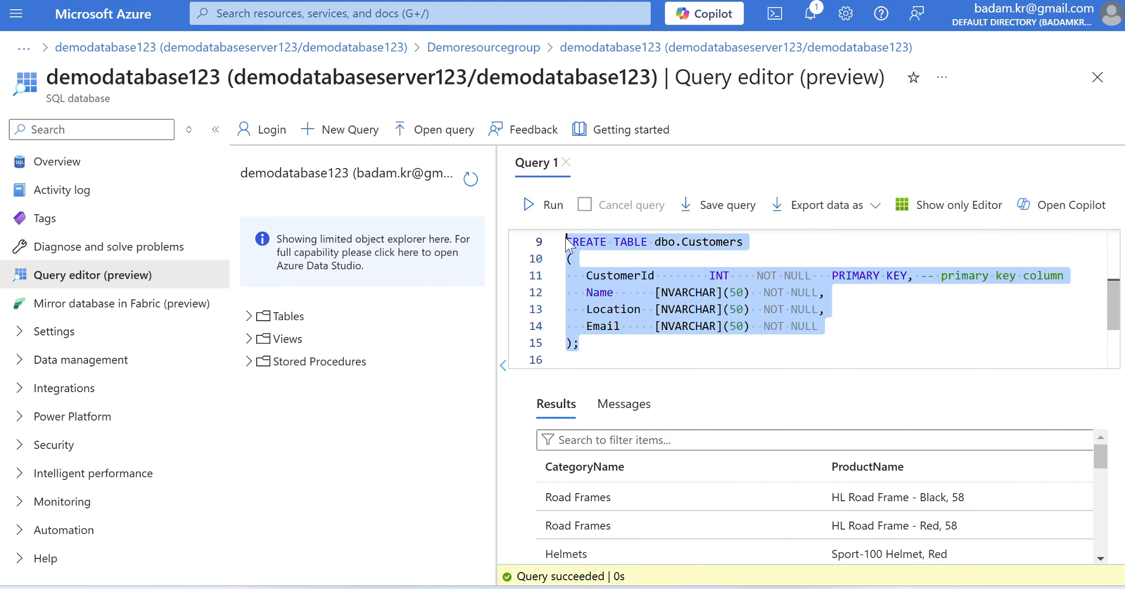
left_click(529, 206)
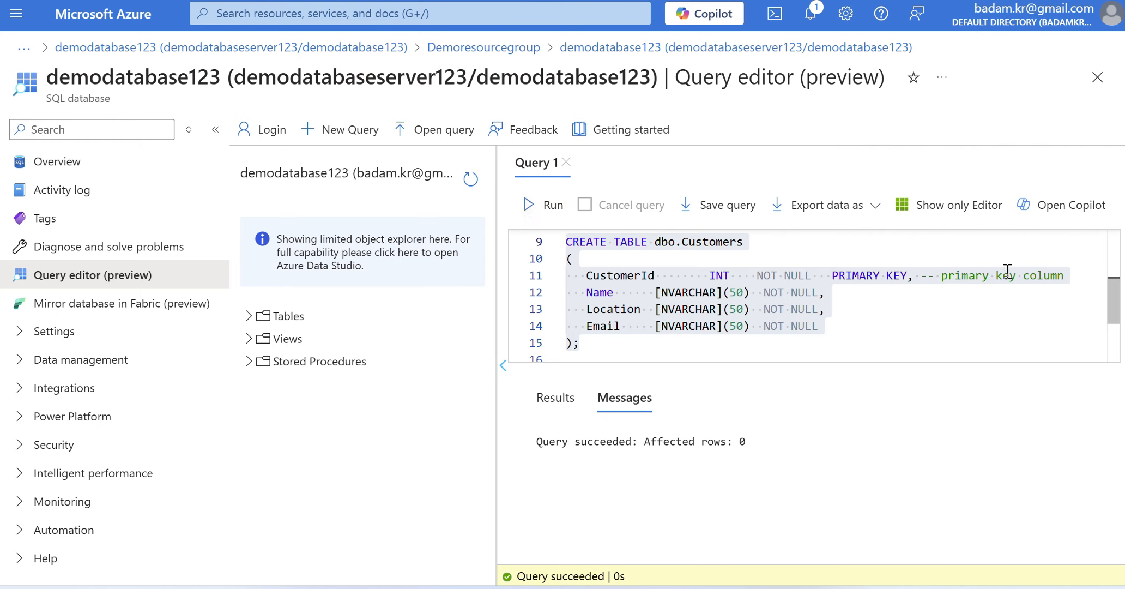
- Run the INSERT INTO dbo.Customers statement on its own, and query the table with select * from dbo.Customers;
left_click_drag(1115, 303, 1101, 341)
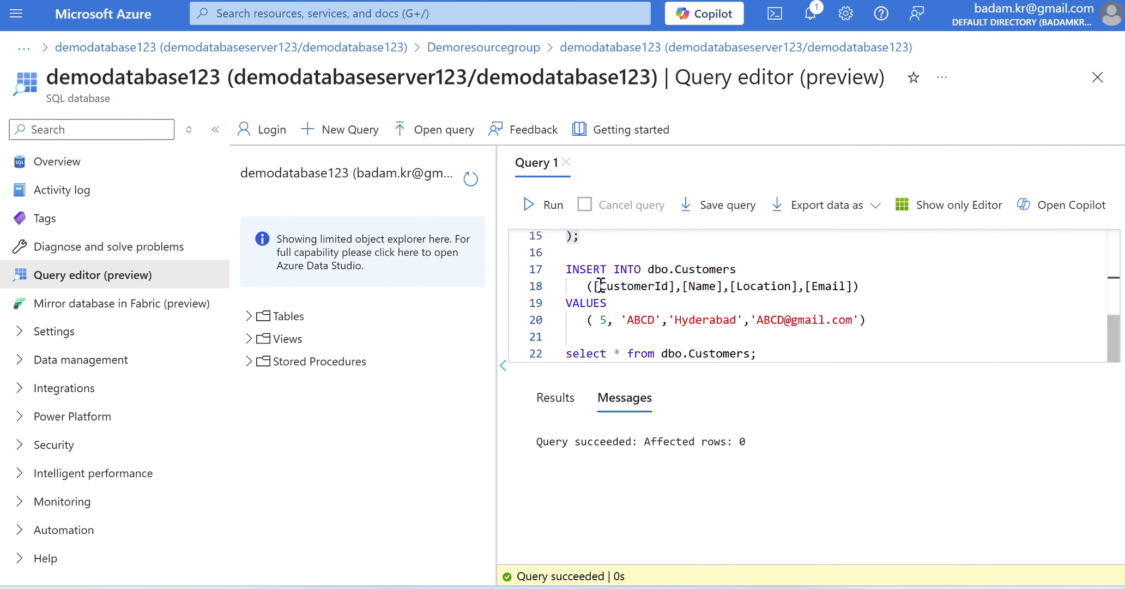
left_click(874, 322)
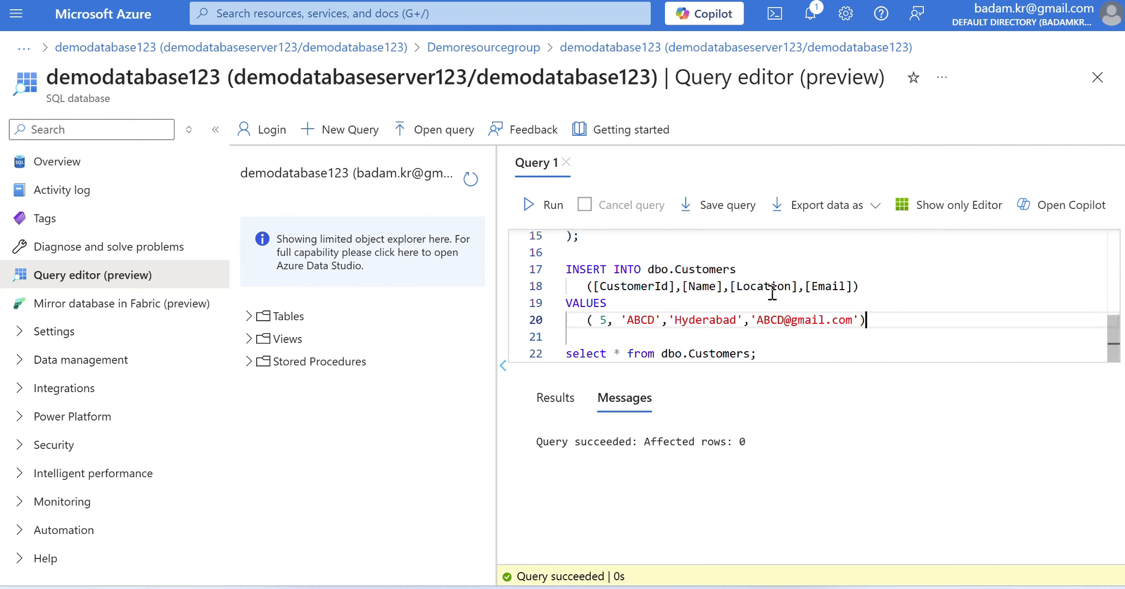
left_click(566, 269, "shift")
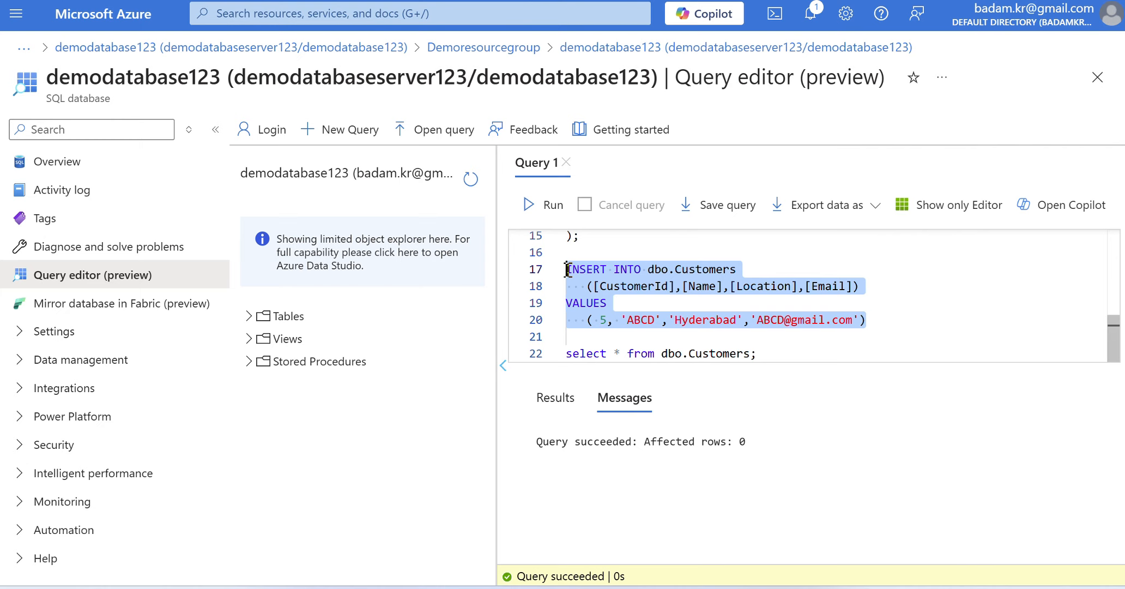
left_click(530, 206)
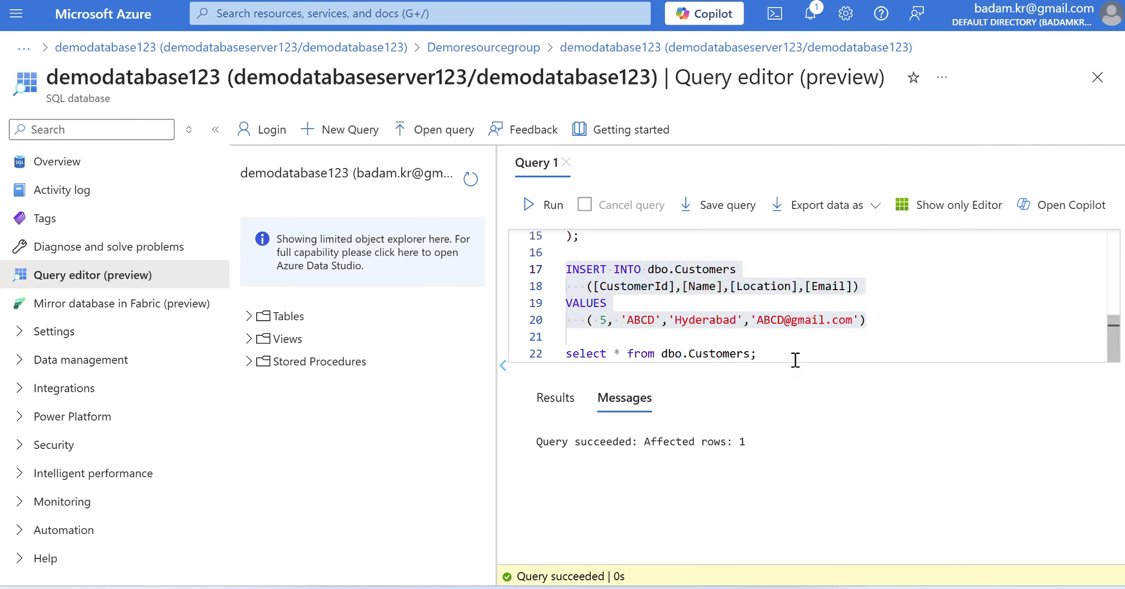
left_click(769, 354)
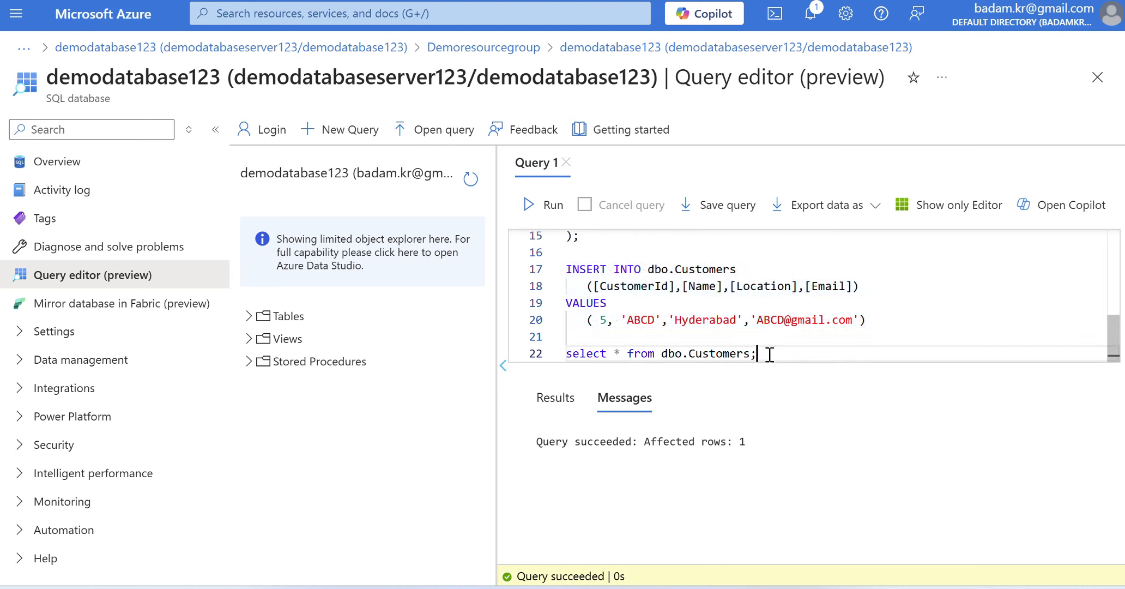
left_click(566, 353, "shift")
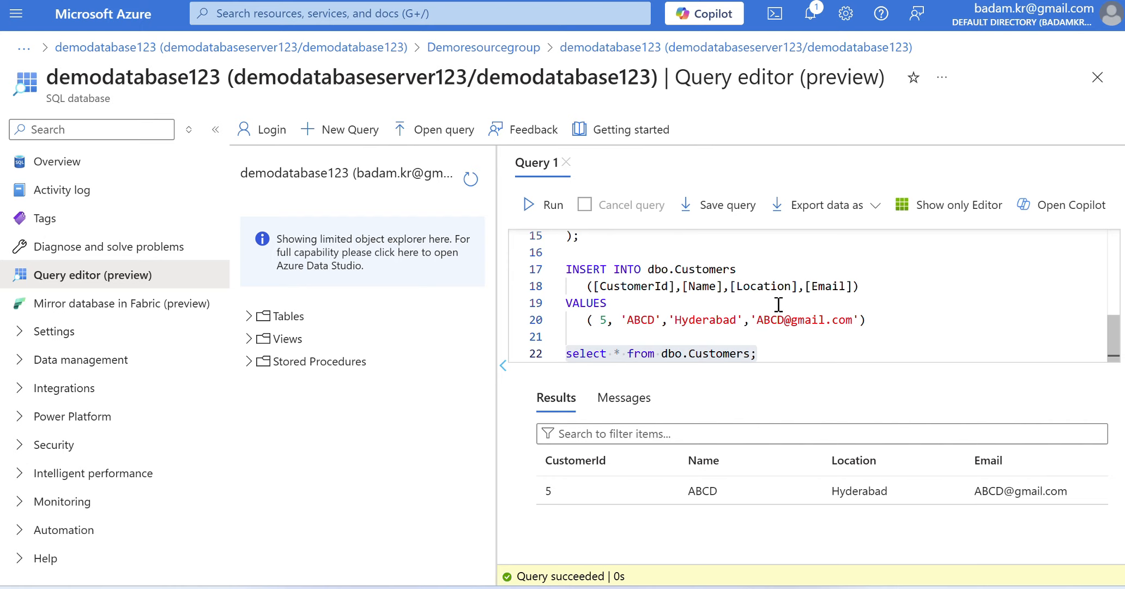
- Search the portal for resource groups, select Demoresourcegroup in the list, and open its overview
left_click(319, 14)
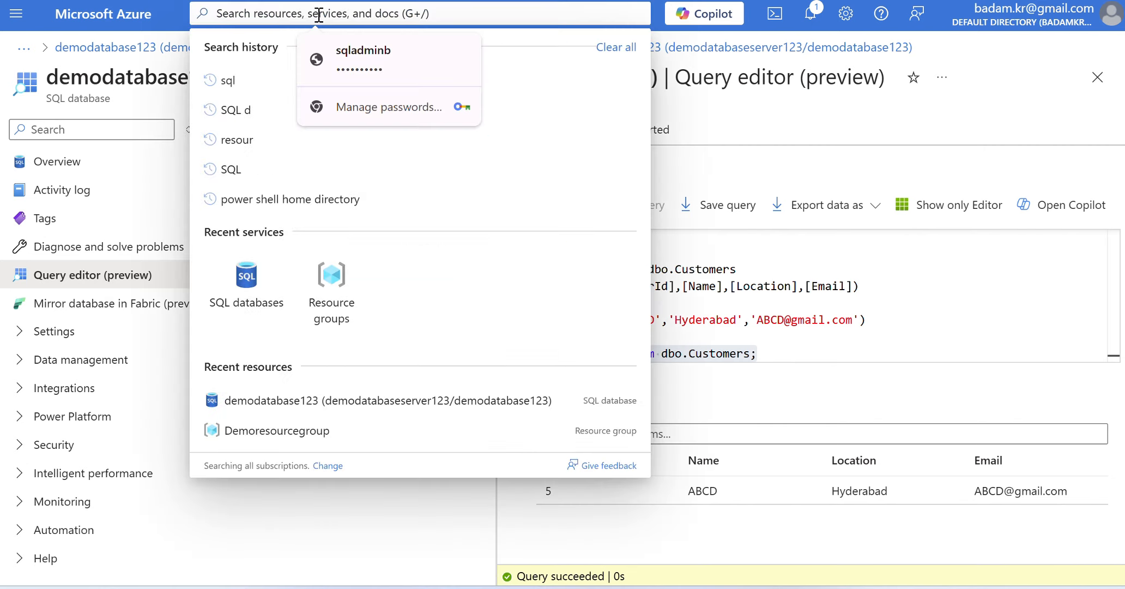
type("re")
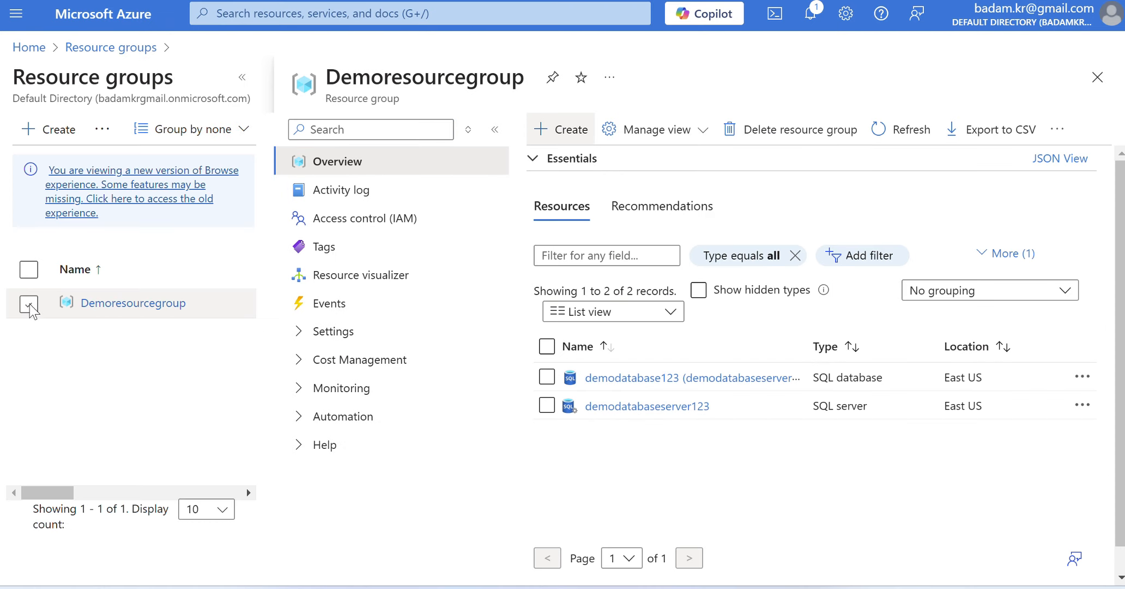
left_click(29, 304)
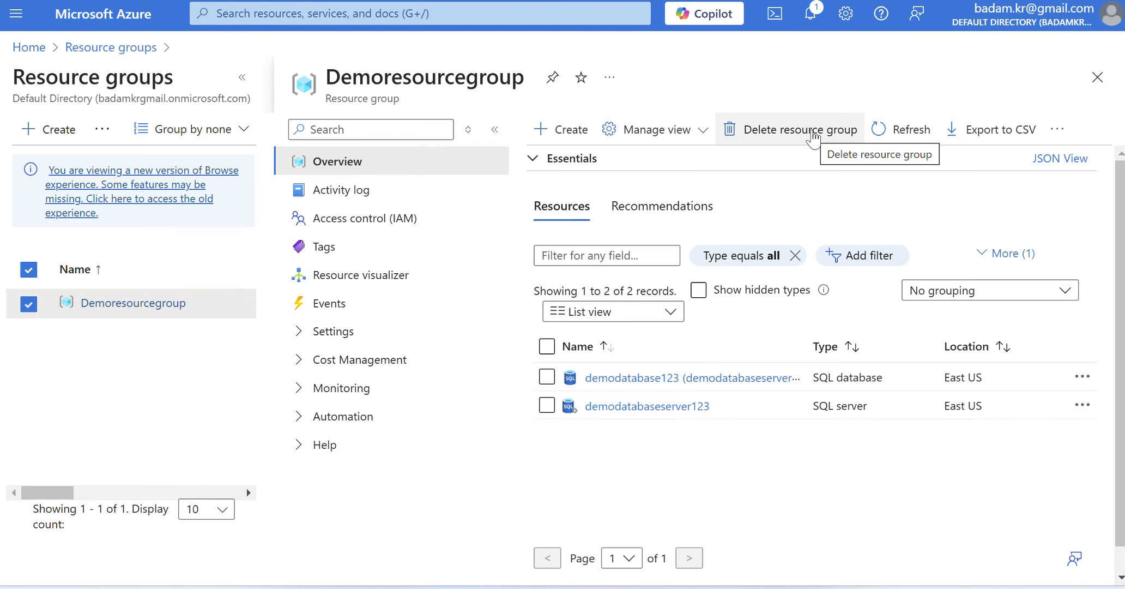
- Delete Demoresourcegroup with all its dependent resources, copying the resource group name into the confirmation field and confirming the permanent deletion
left_click(812, 133)
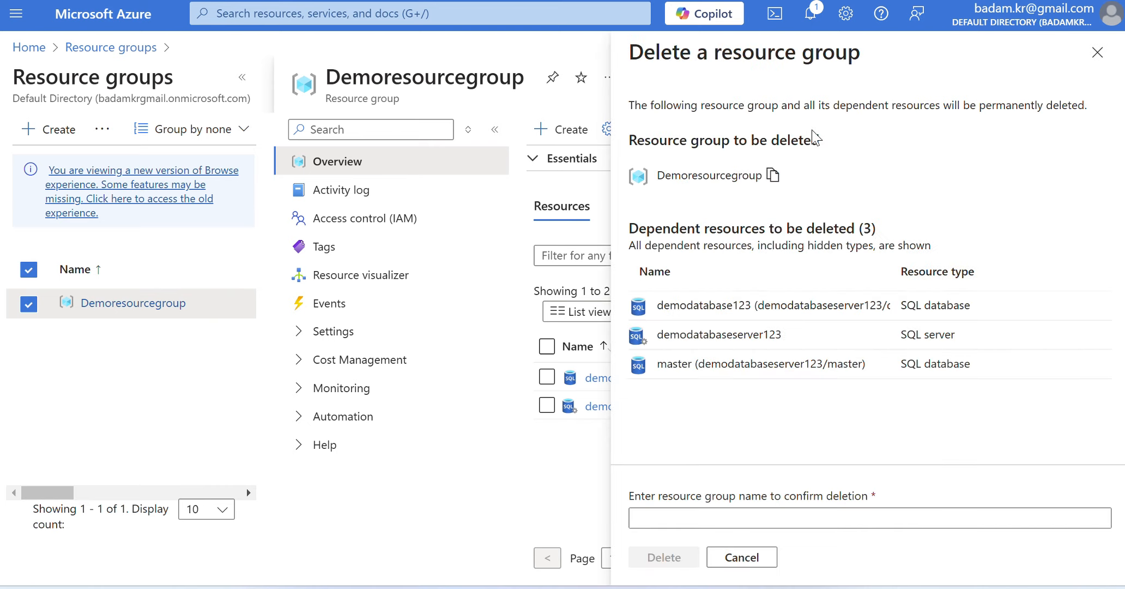
left_click(773, 175)
left_click(869, 517)
type("Demoresourcegroup")
left_click(664, 562)
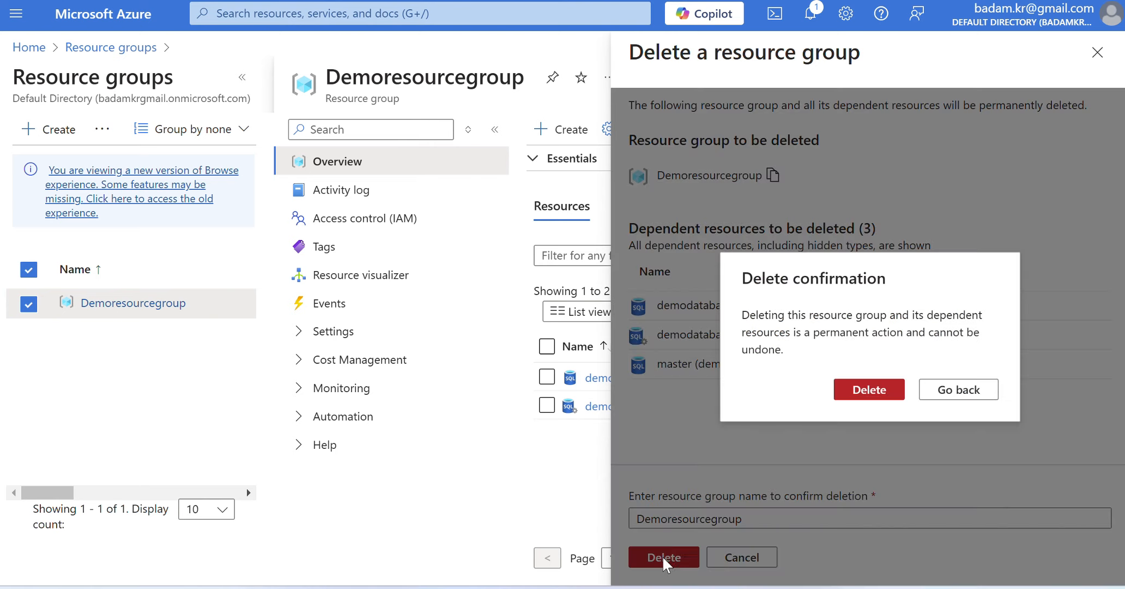
left_click(866, 390)
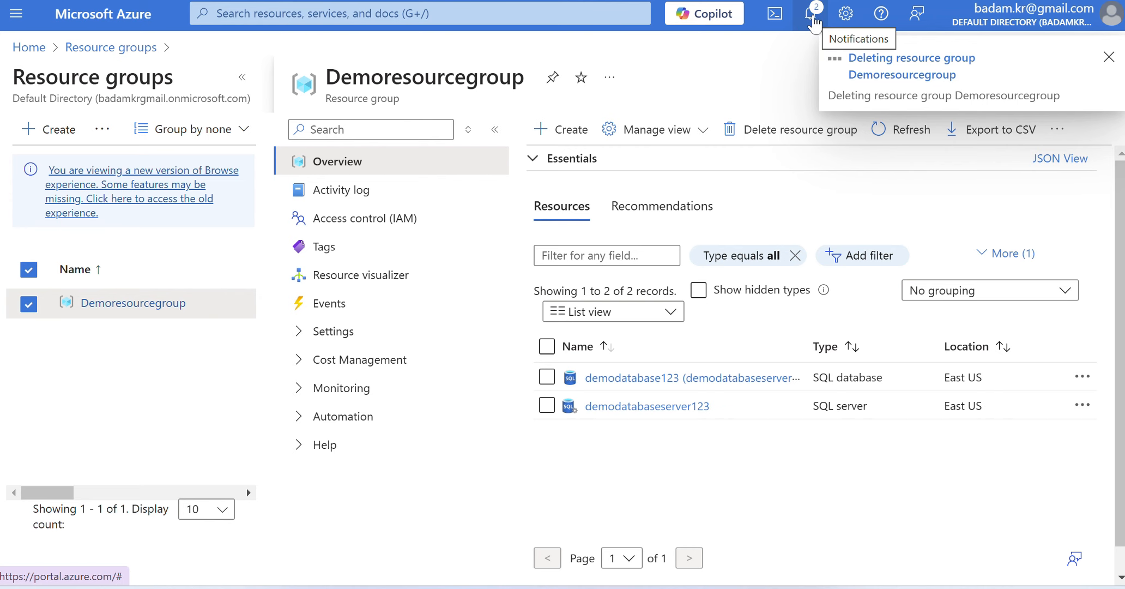
- Check the deletion status in the notifications and return to the list of resource groups
left_click(812, 21)
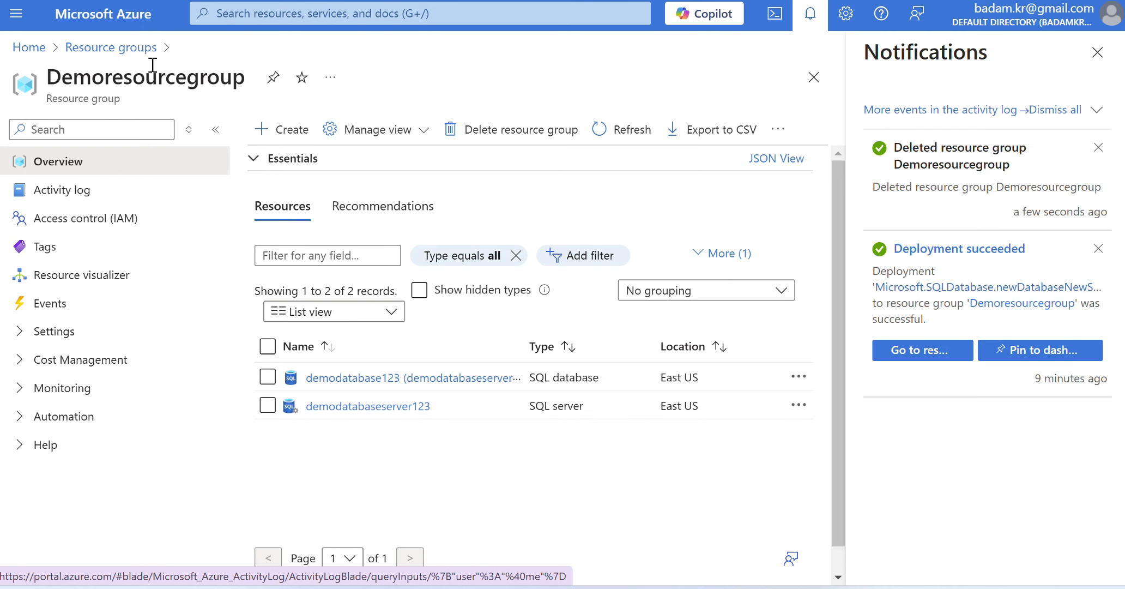
left_click(89, 48)
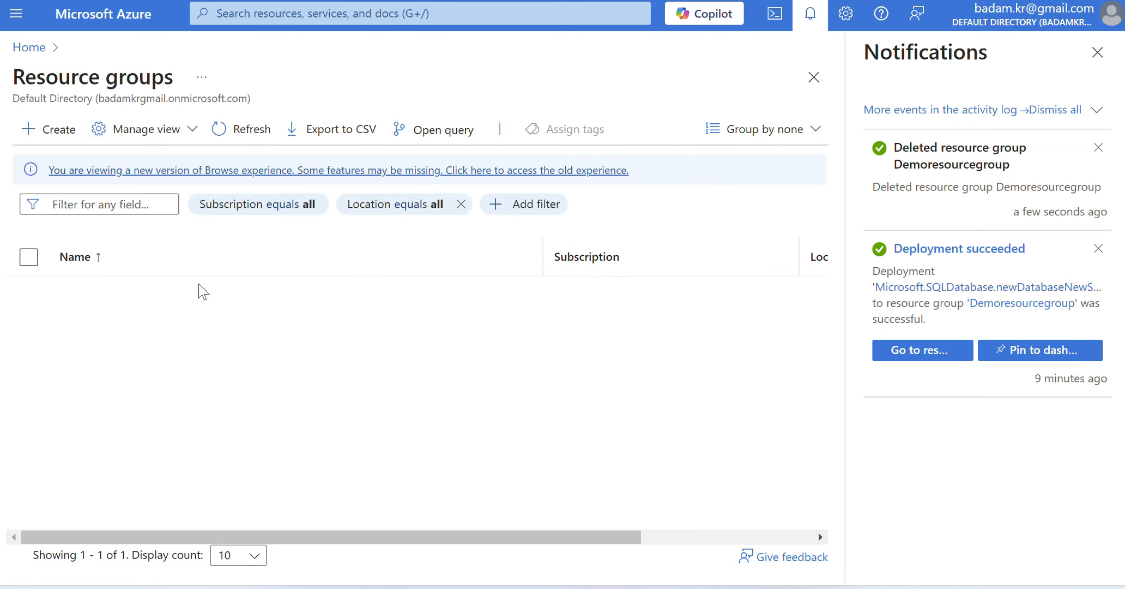